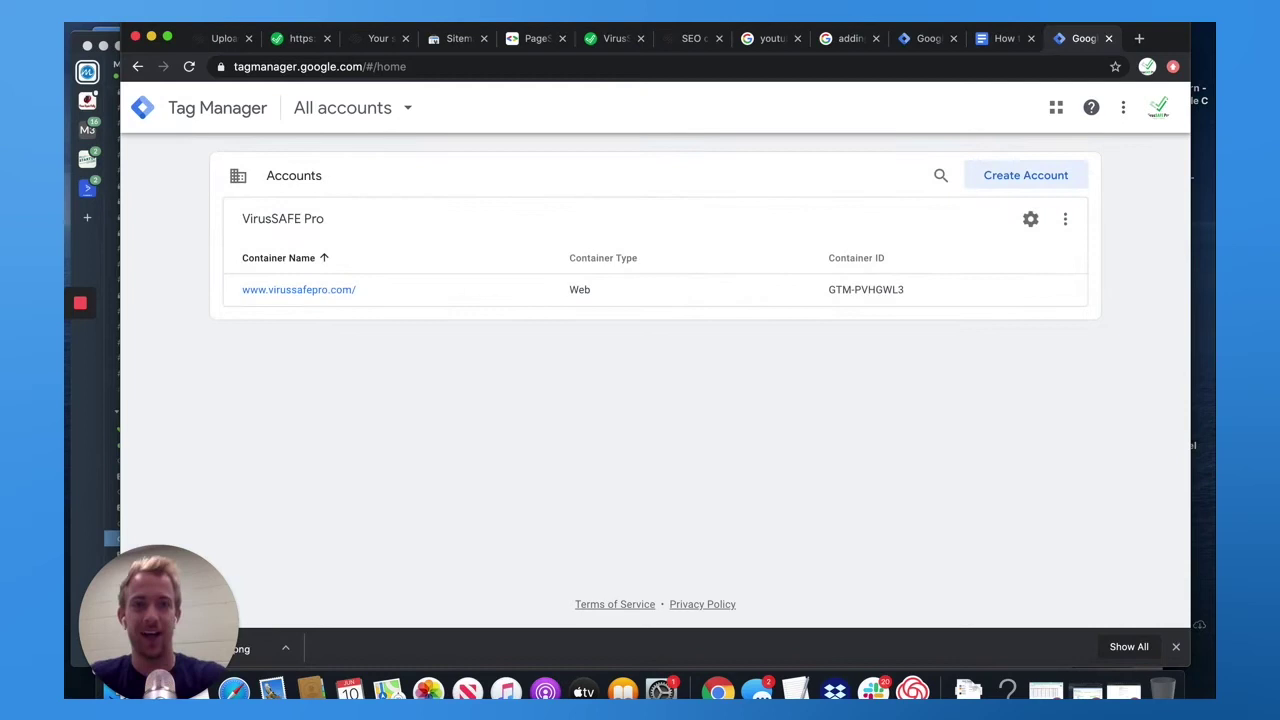
- Start a new Tag Manager account named TEST and name its container TEST
click(1000, 38)
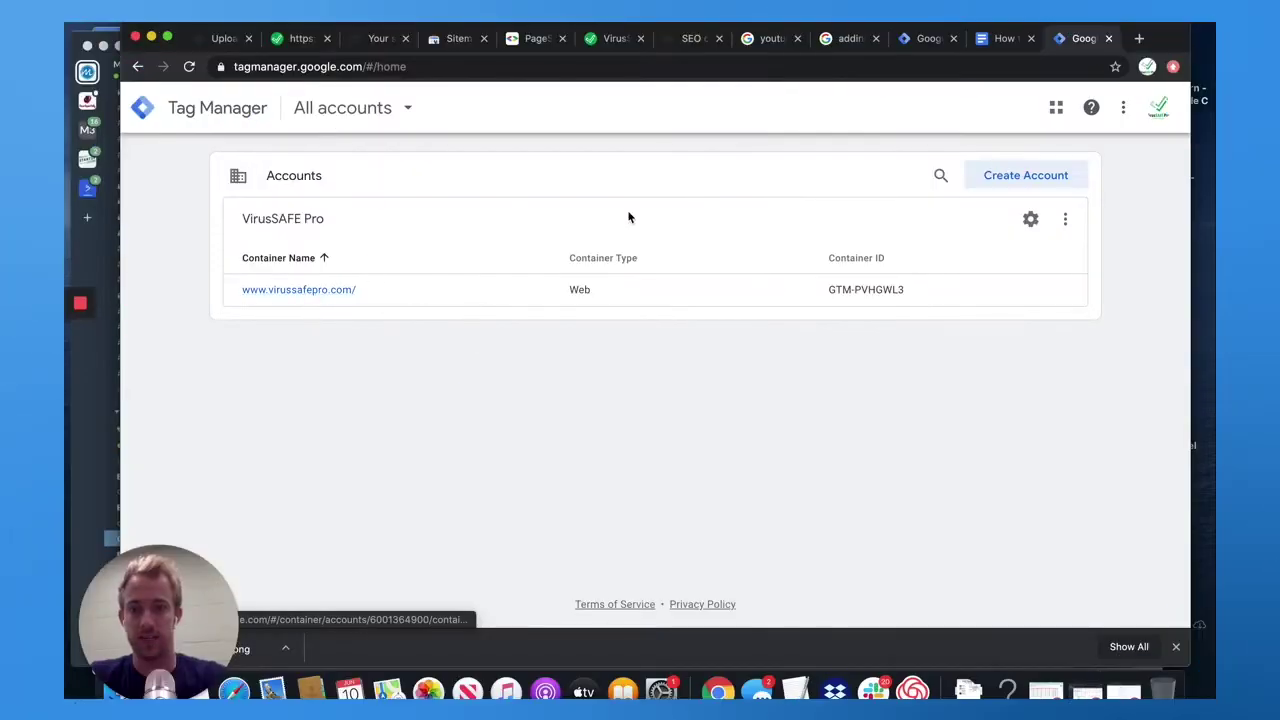
click(1025, 175)
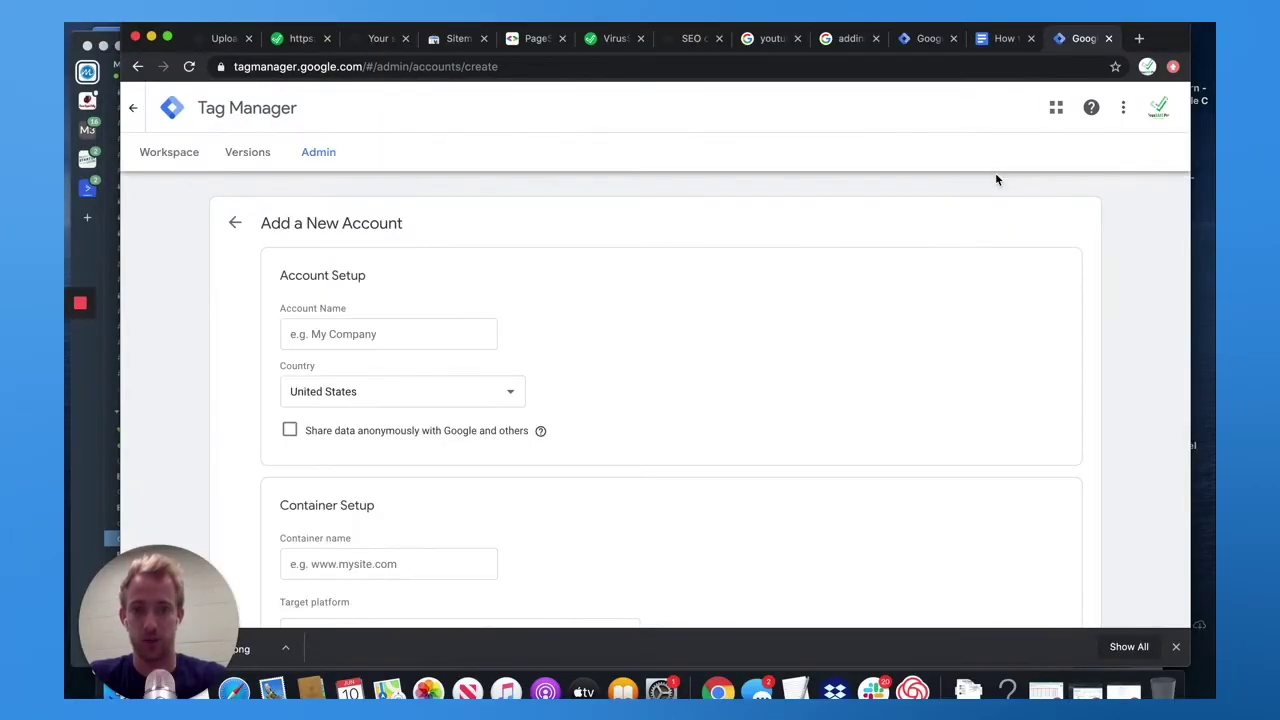
text(TEST)
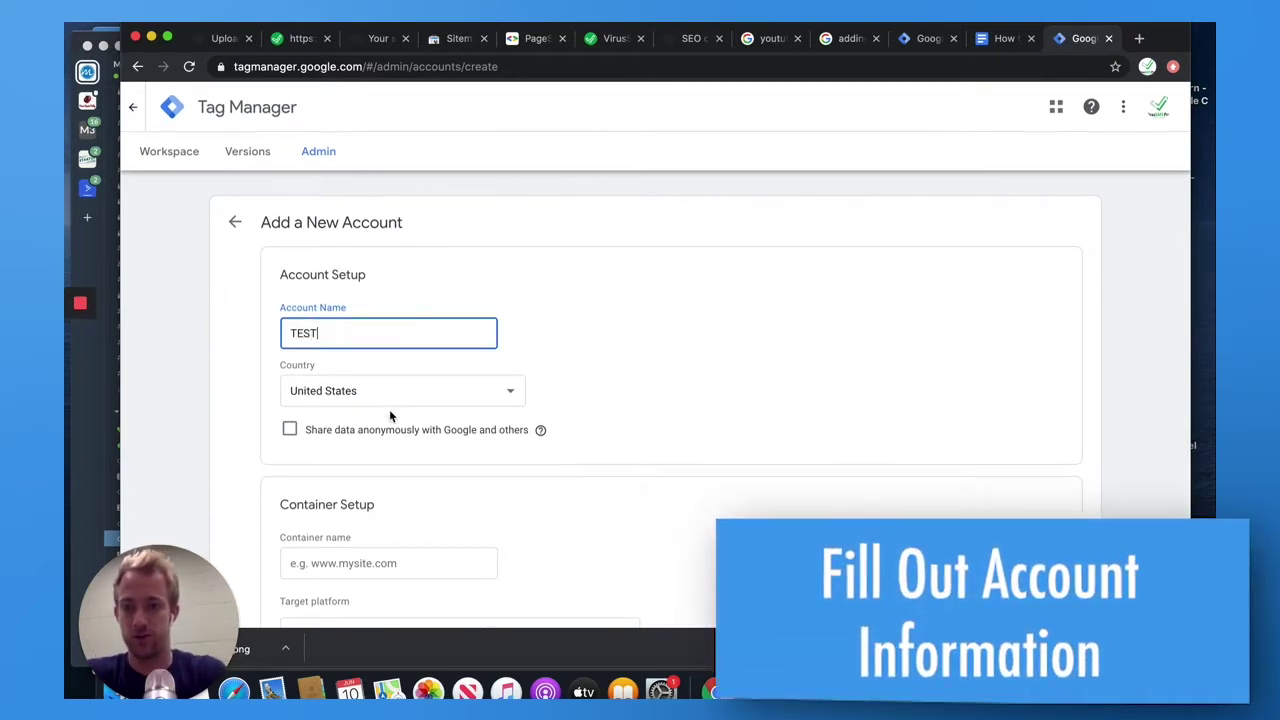
scroll(389, 409, down, 2)
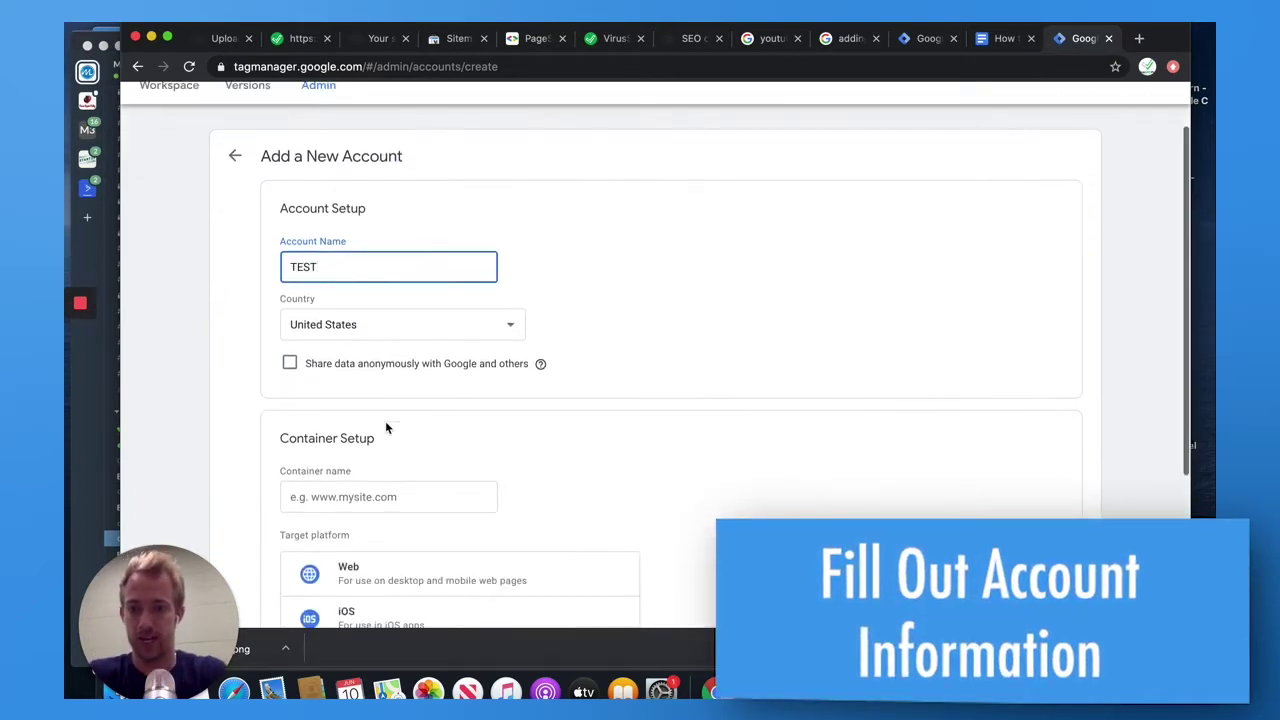
click(346, 496)
text(TEST)
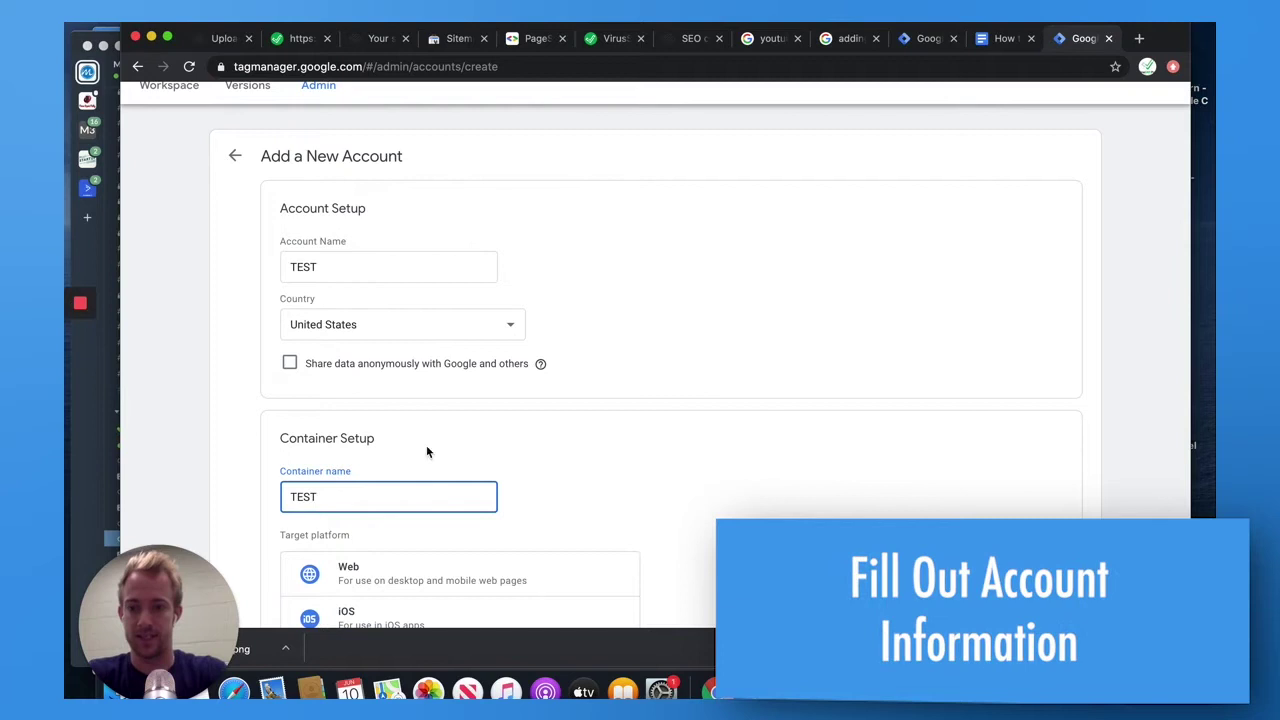
- Create the account with Web as the target platform, accepting the Terms of Service Agreement and the GDPR Data Processing Terms
scroll(482, 411, down, 2)
scroll(482, 411, down, 2)
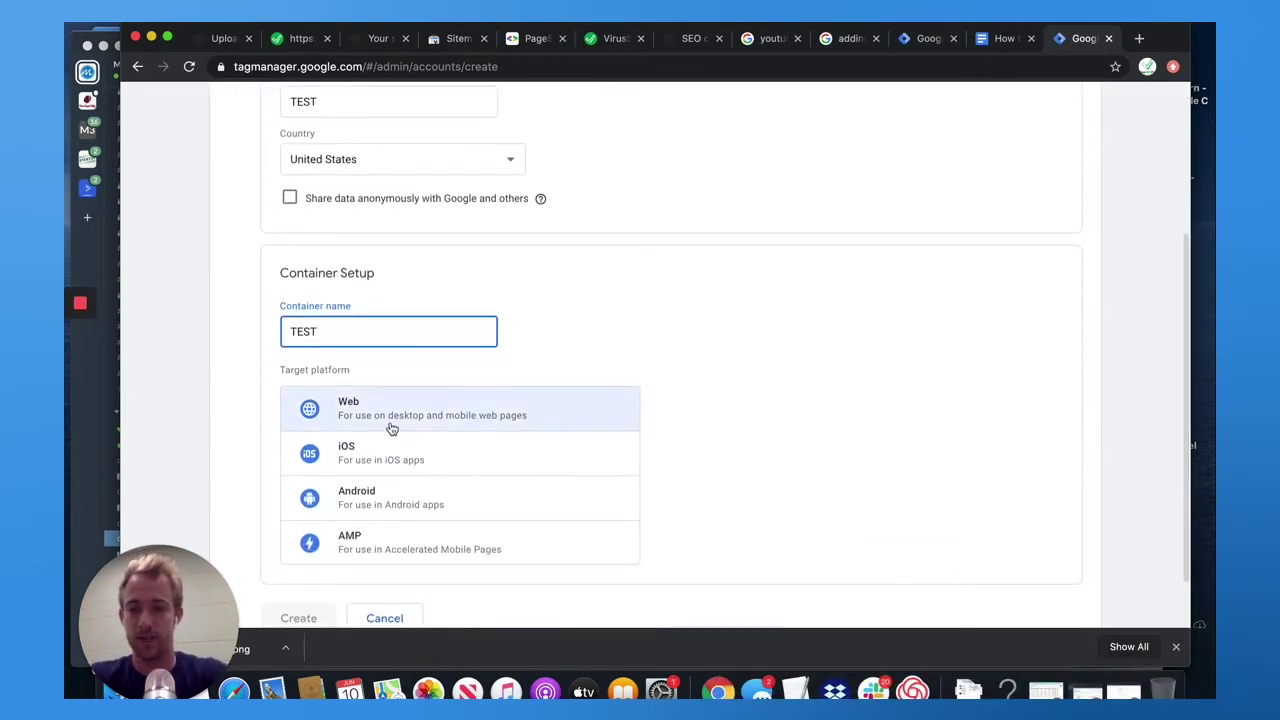
scroll(403, 420, down, 2)
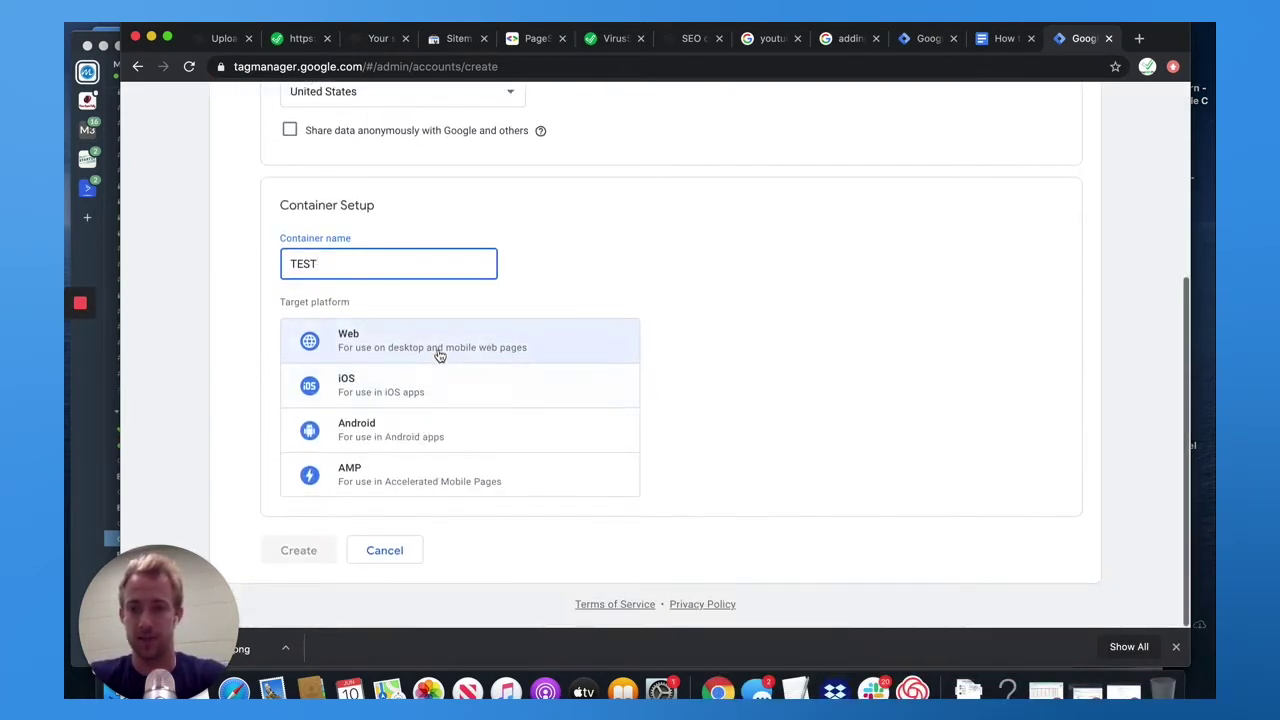
click(323, 551)
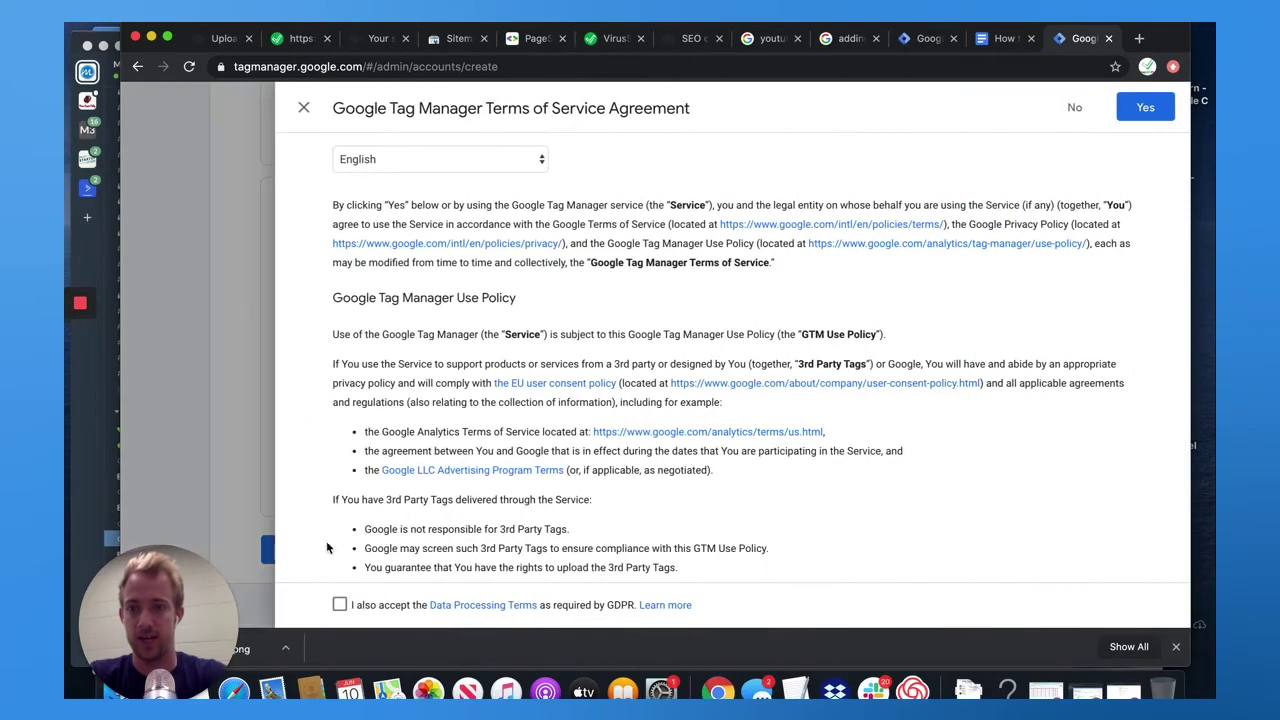
scroll(450, 465, down, 10)
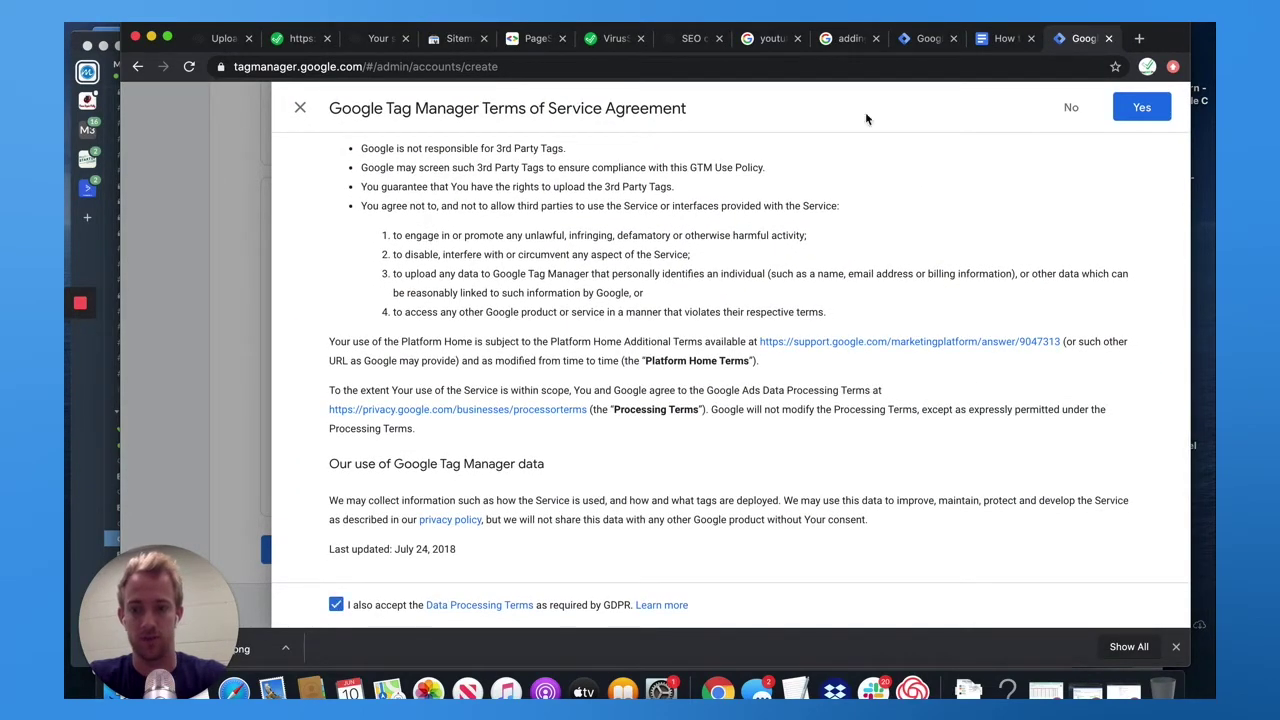
click(1136, 108)
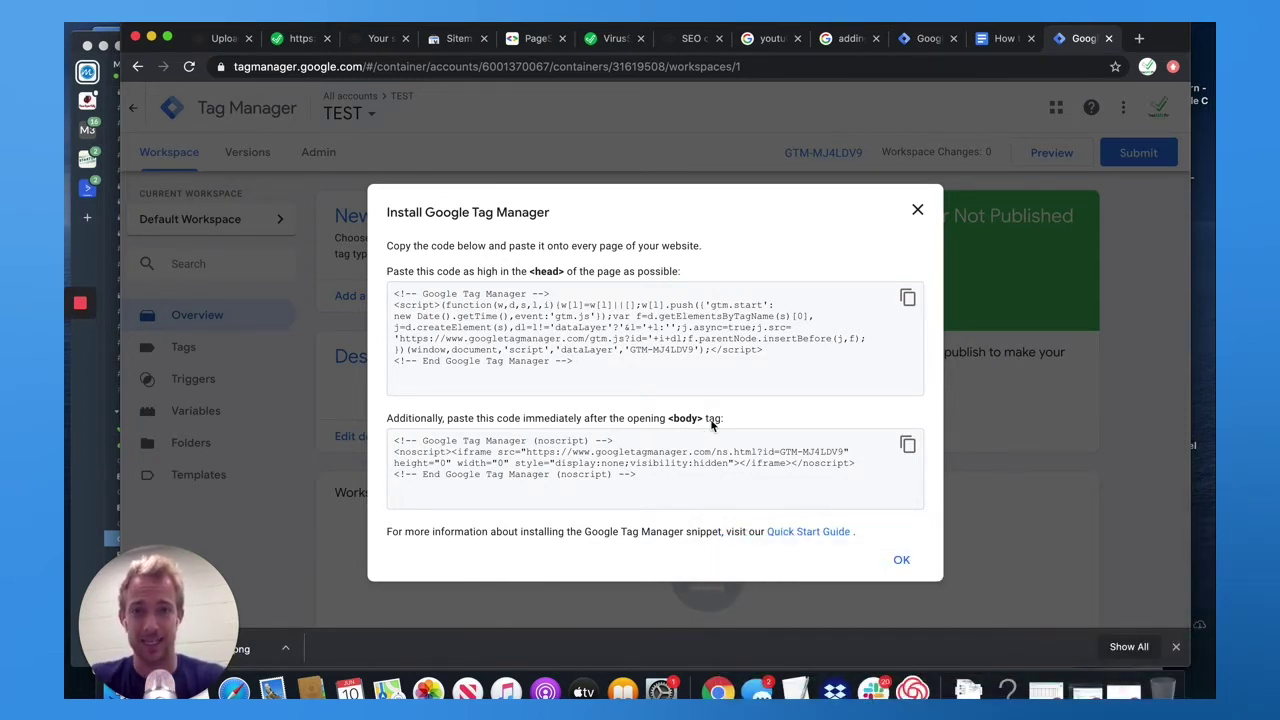
- Copy the TEST container's Google Tag Manager code for the page head
click(907, 297)
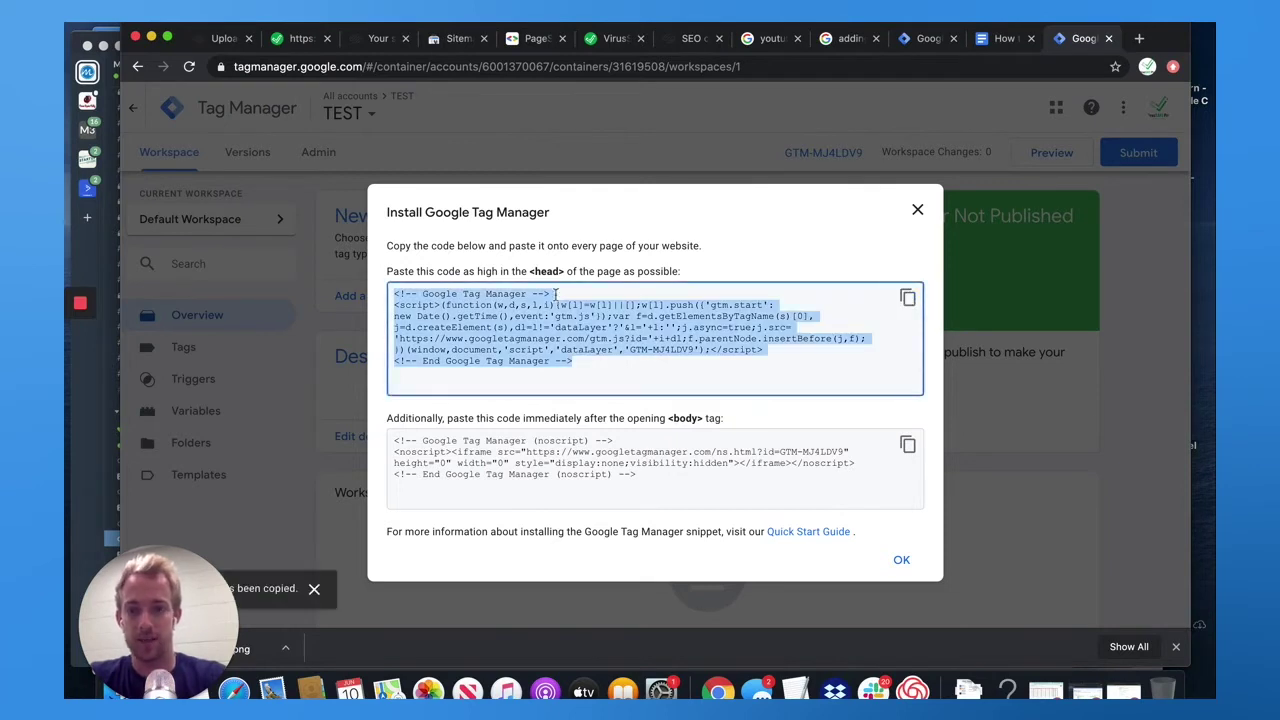
triple_click(488, 272)
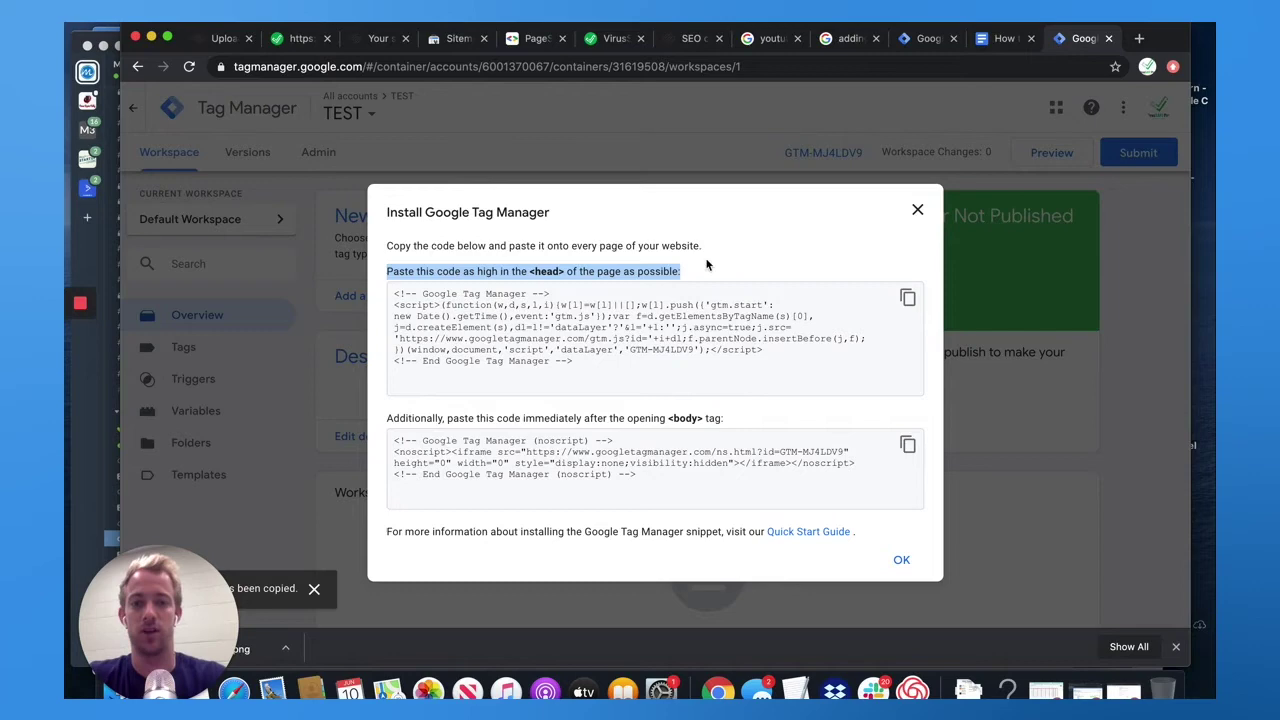
click(907, 297)
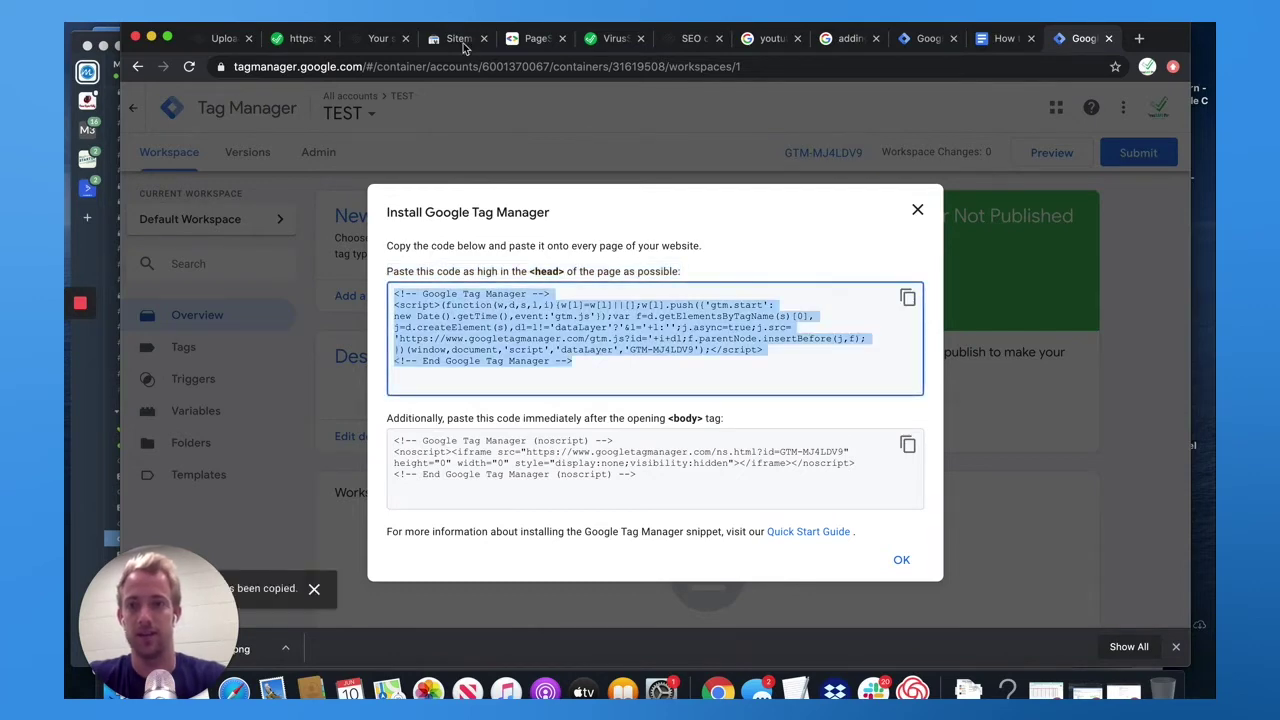
- Switch to the VirusSAFE Pro site in Squarespace and open the header field of Code Injection in its Advanced settings
click(616, 42)
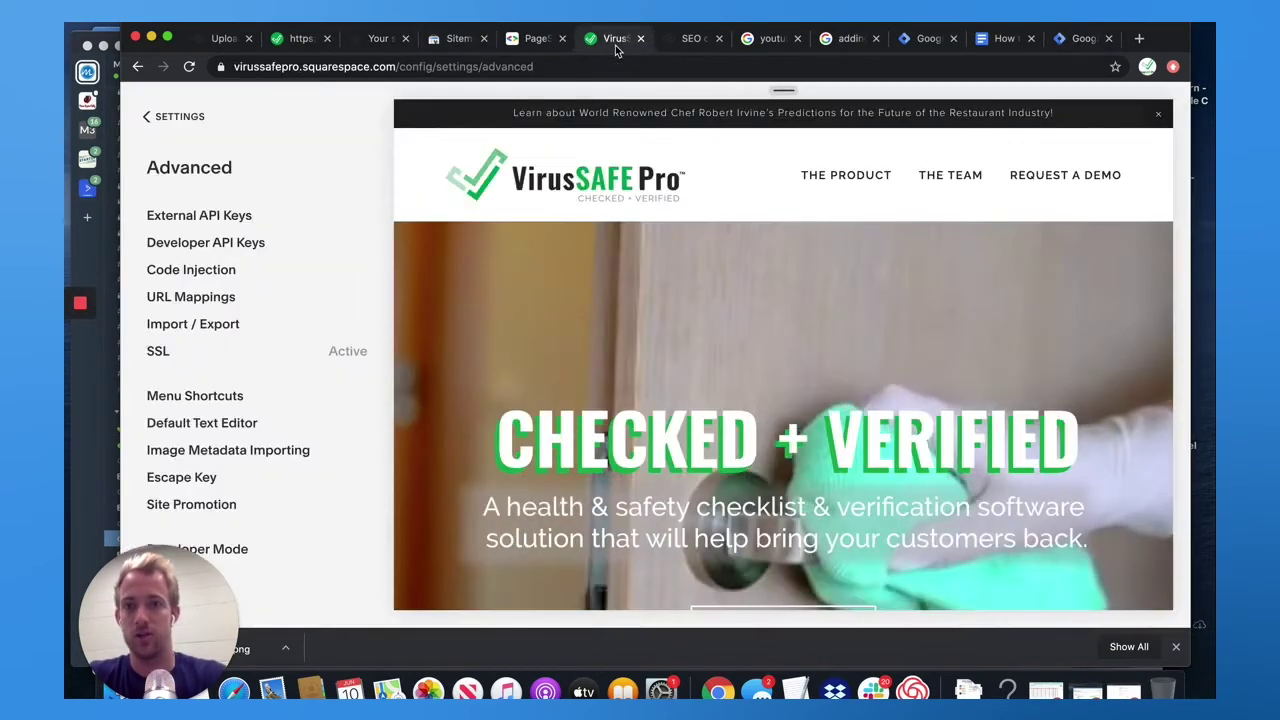
click(170, 116)
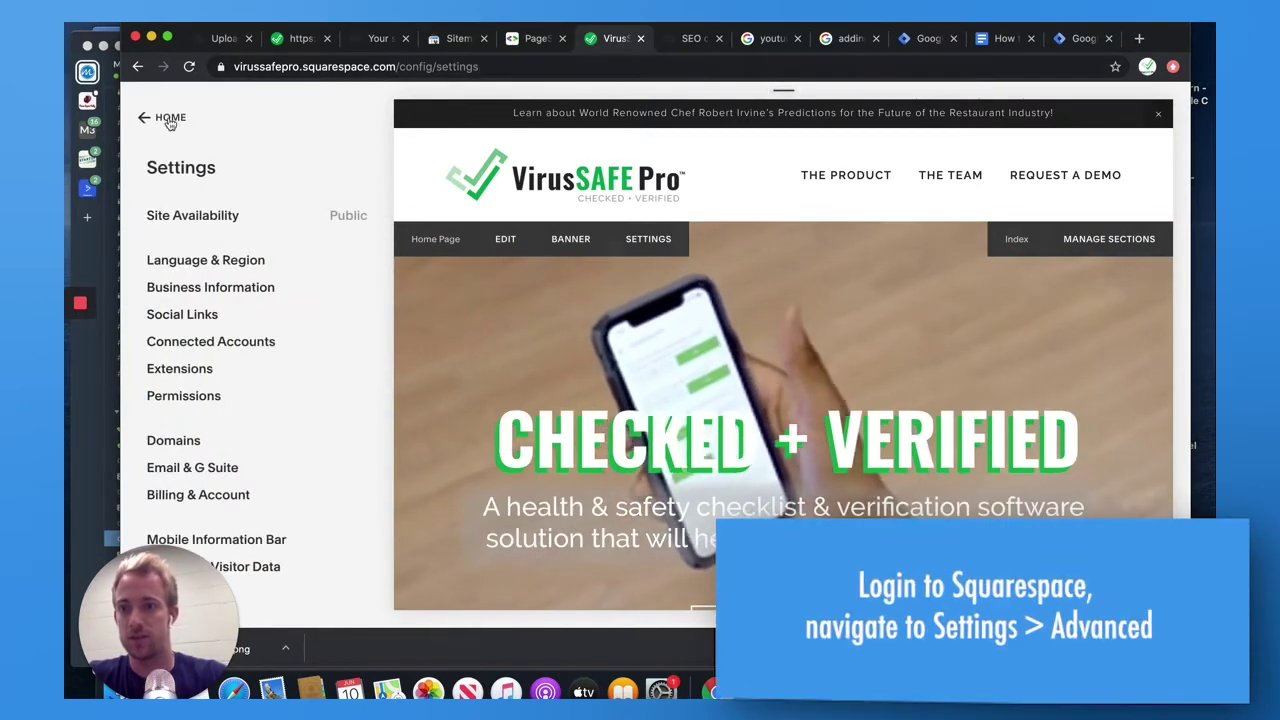
click(166, 116)
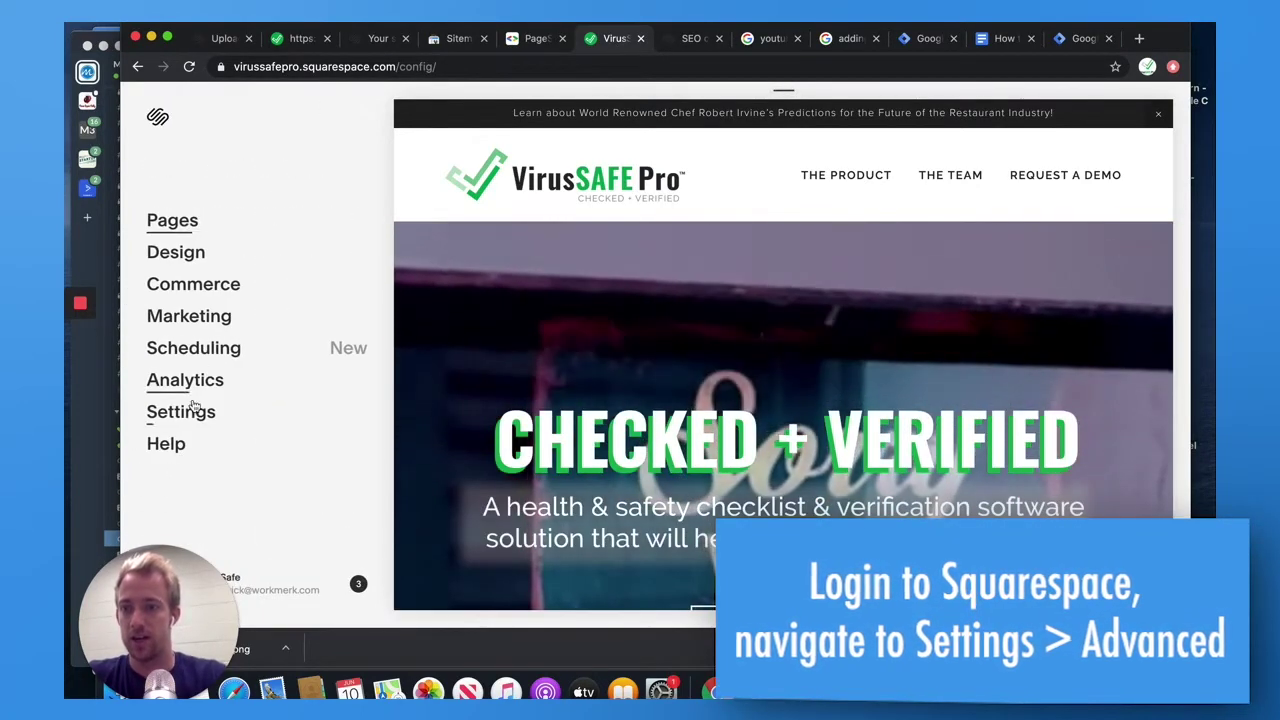
click(196, 410)
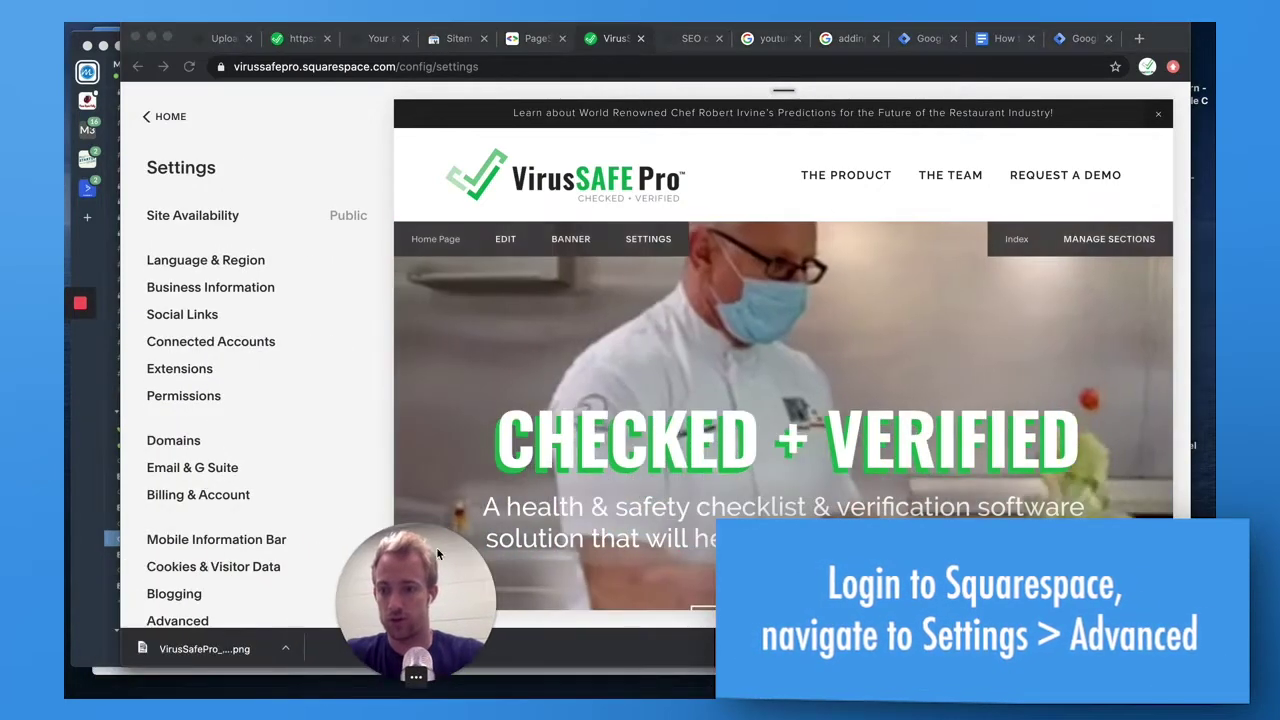
click(176, 622)
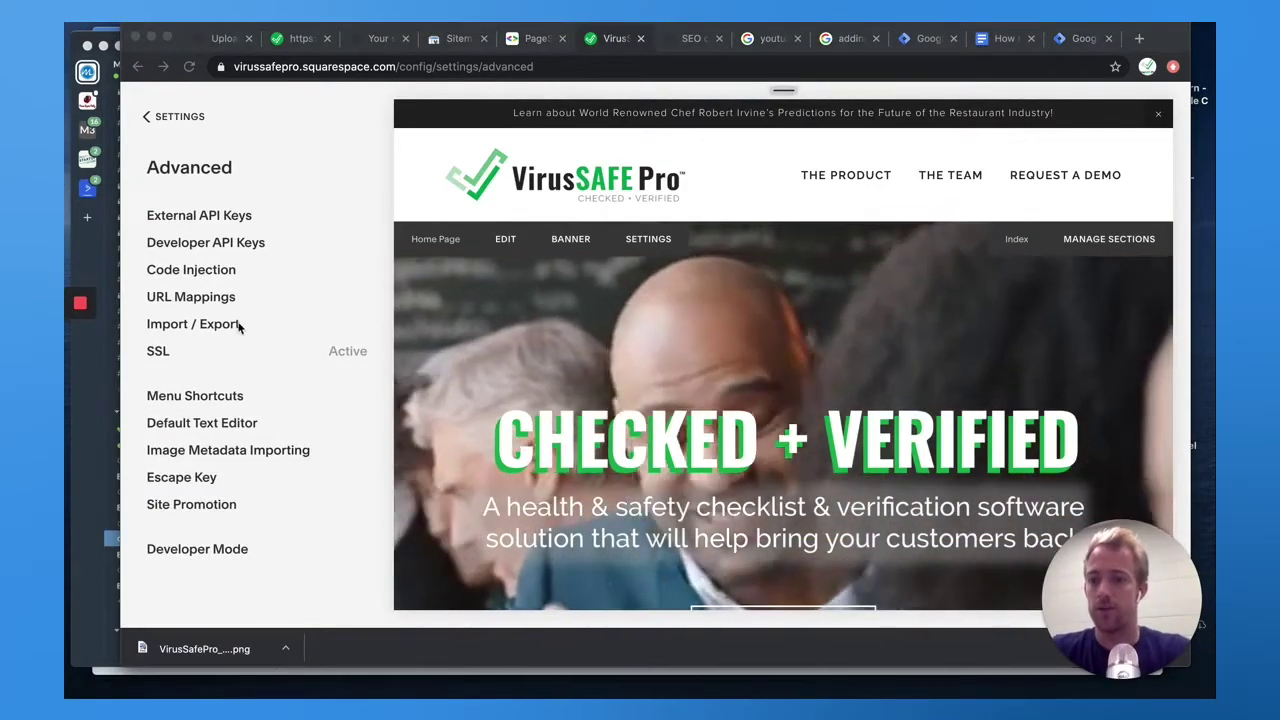
click(204, 277)
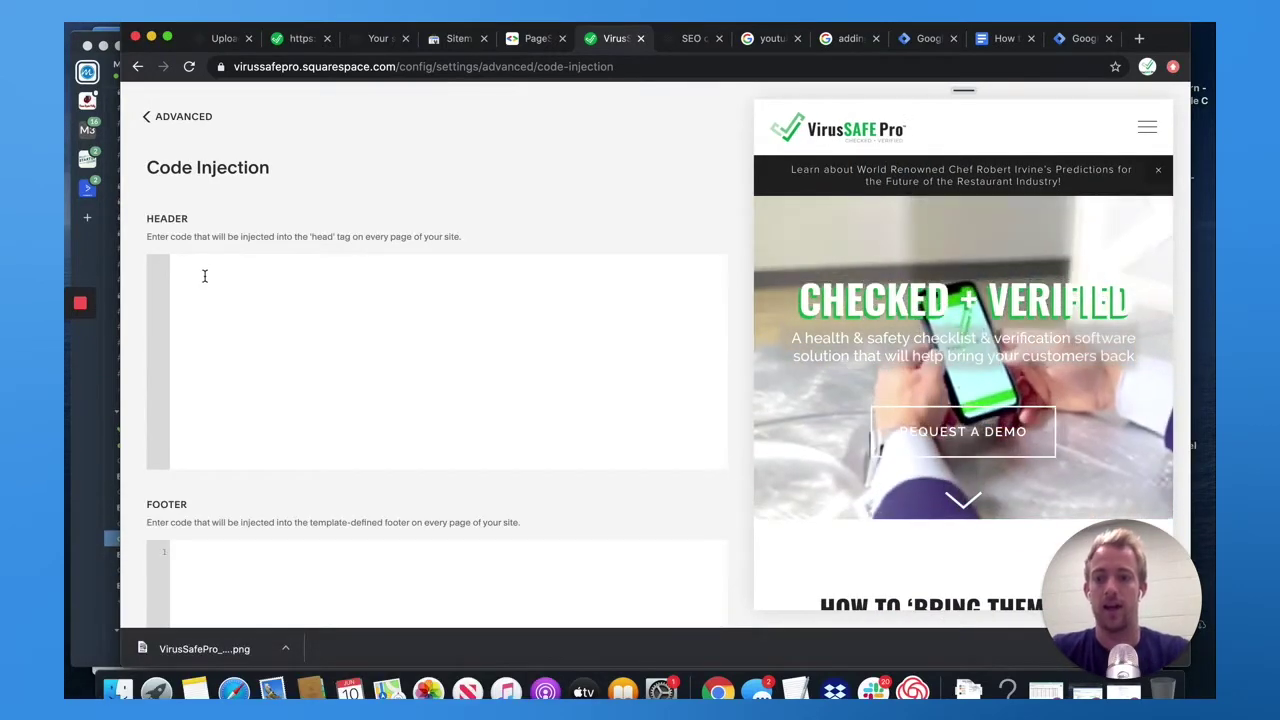
click(204, 276)
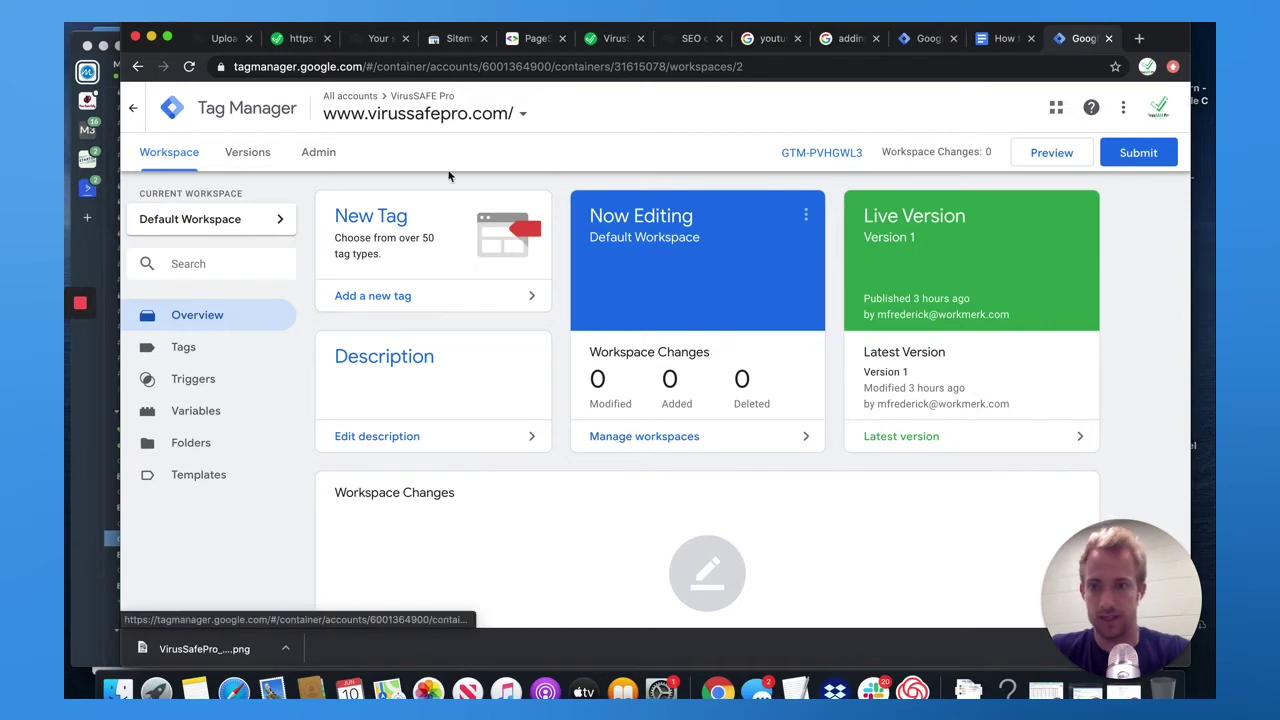
click(320, 153)
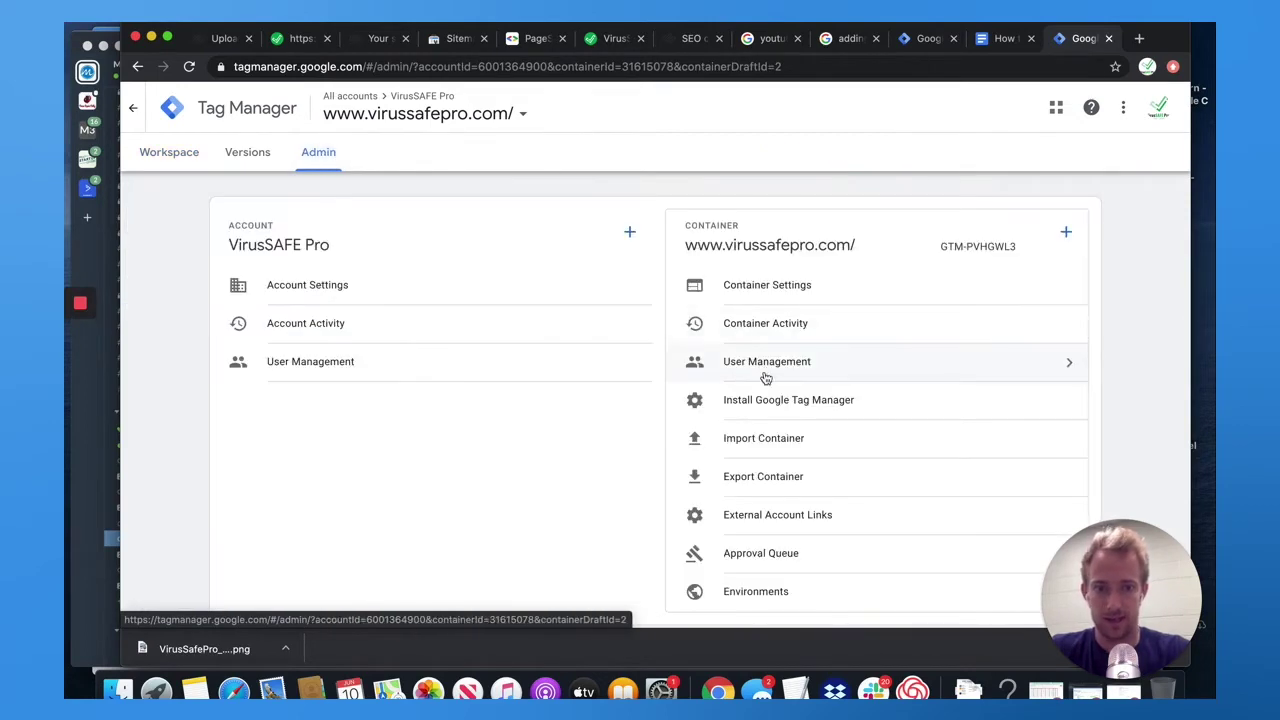
click(785, 413)
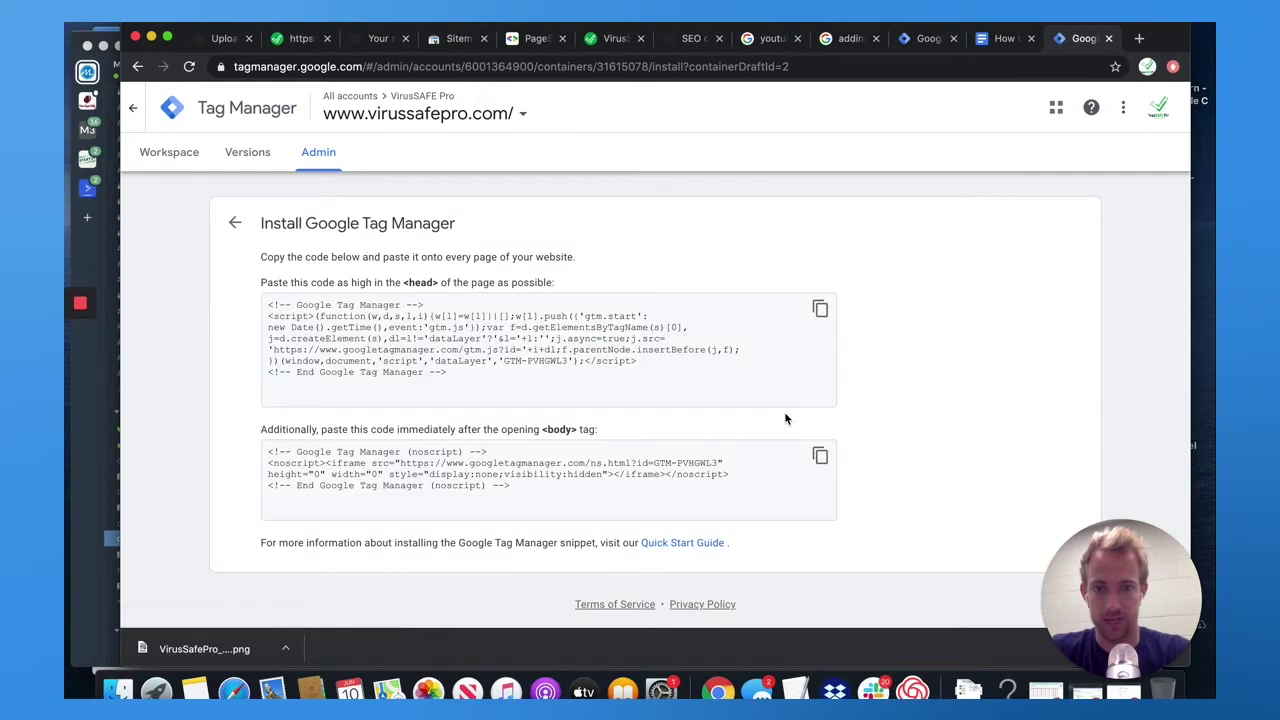
click(820, 309)
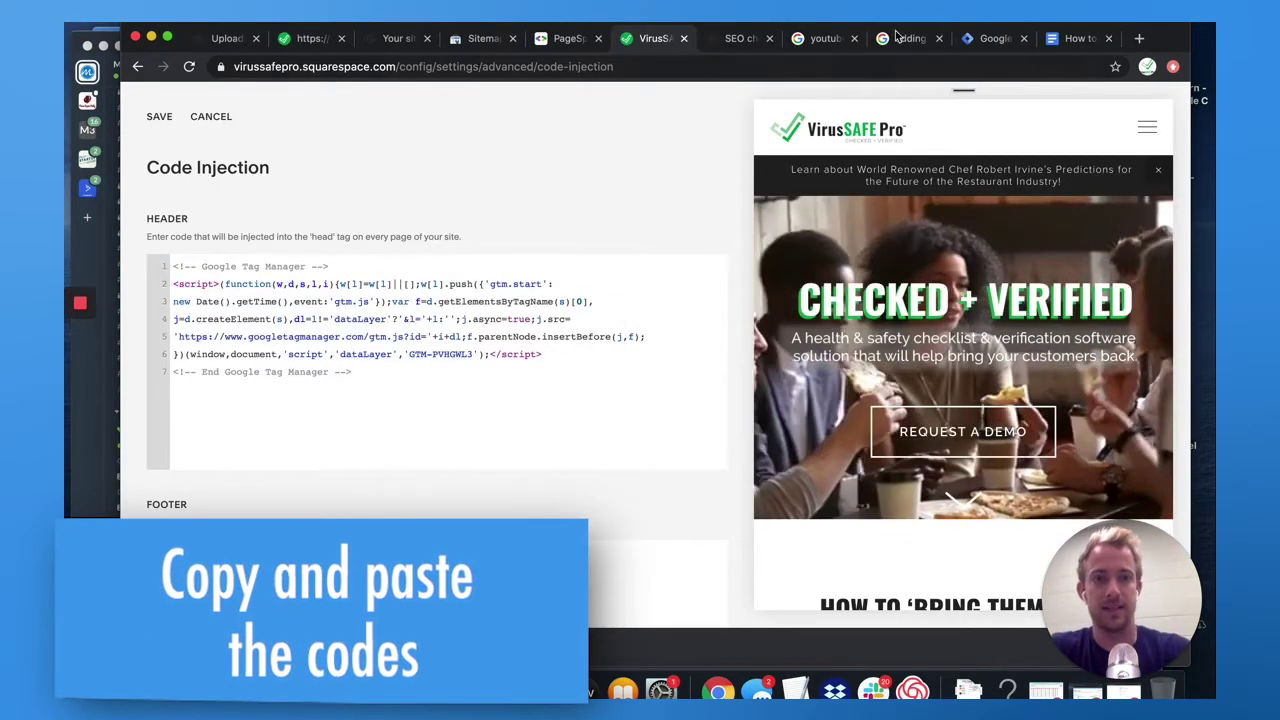
- Copy the same container's body noscript code from Tag Manager and paste it into Squarespace's Footer code injection
click(995, 38)
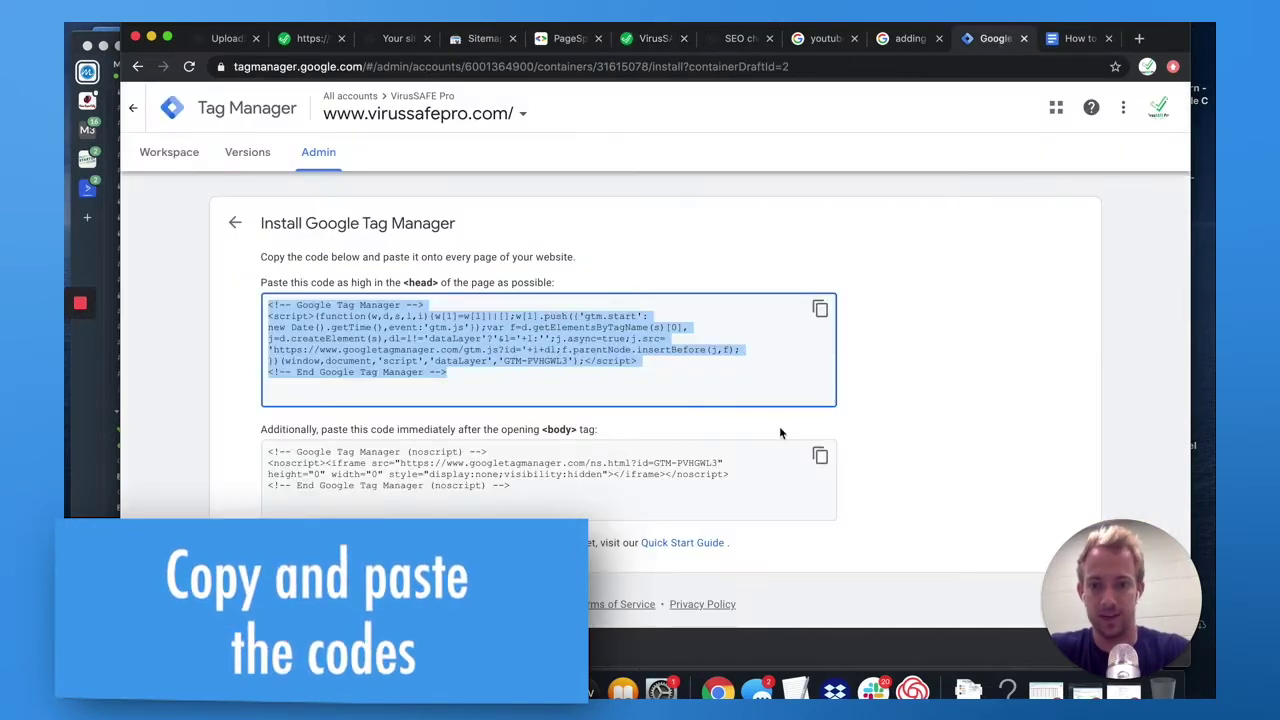
click(821, 457)
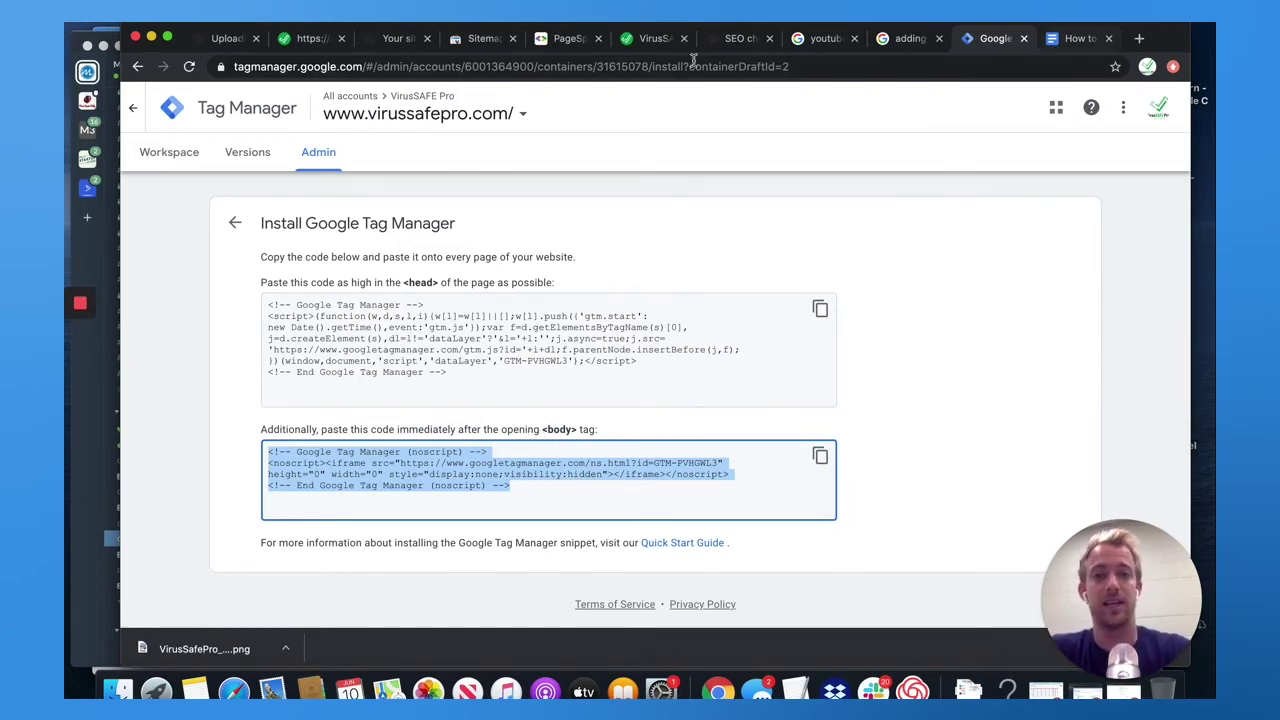
click(655, 40)
scroll(393, 490, down, 3)
click(393, 483)
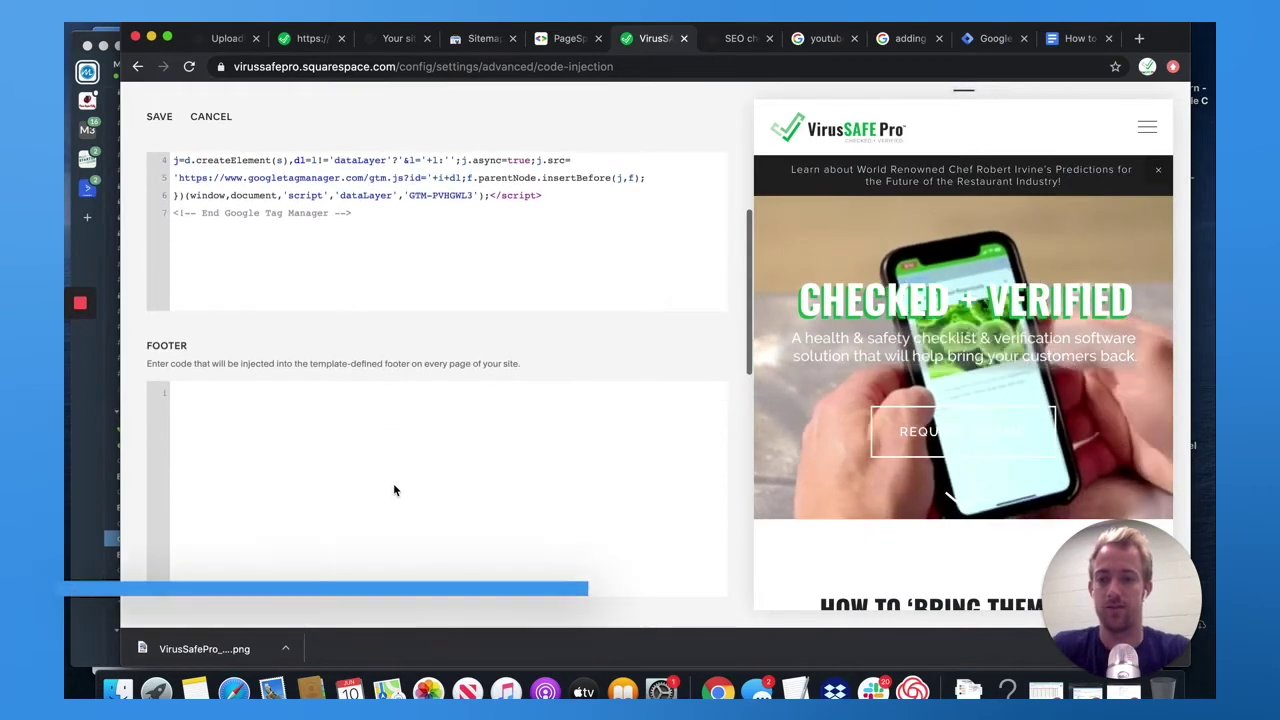
key(super+v)
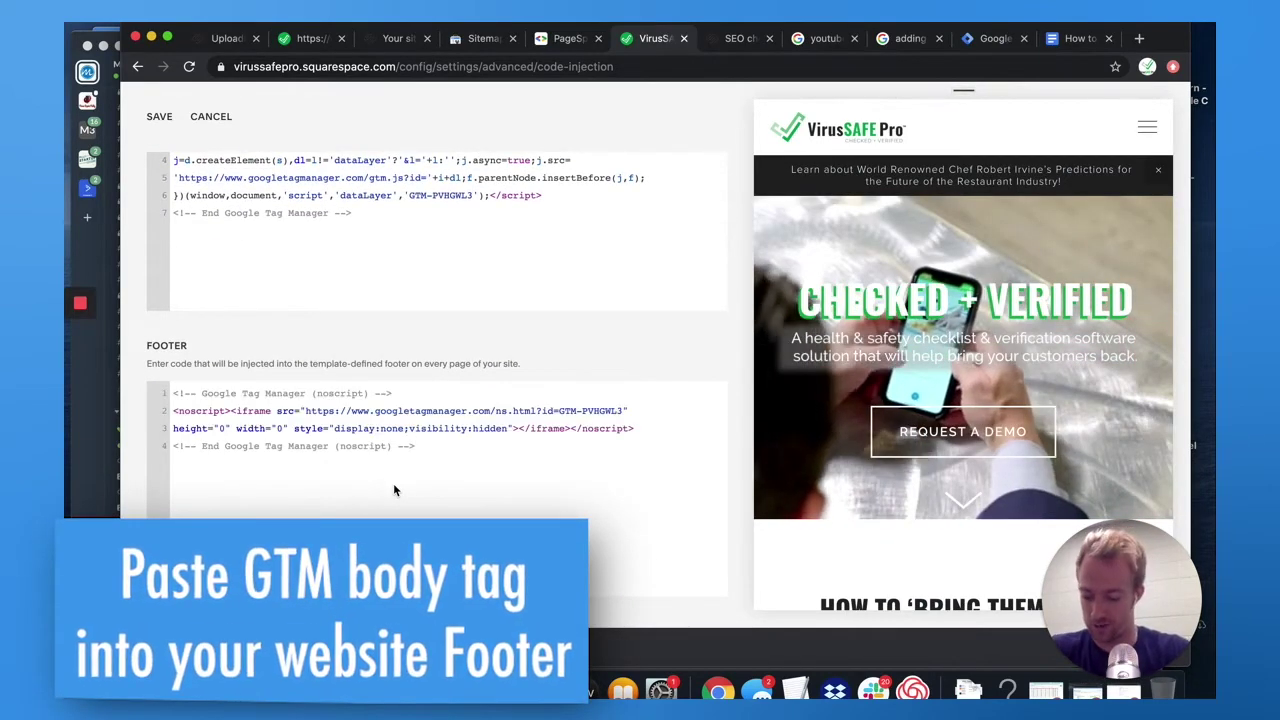
- Save the site's header and footer code injection and return to the Advanced settings
scroll(393, 485, down, 1)
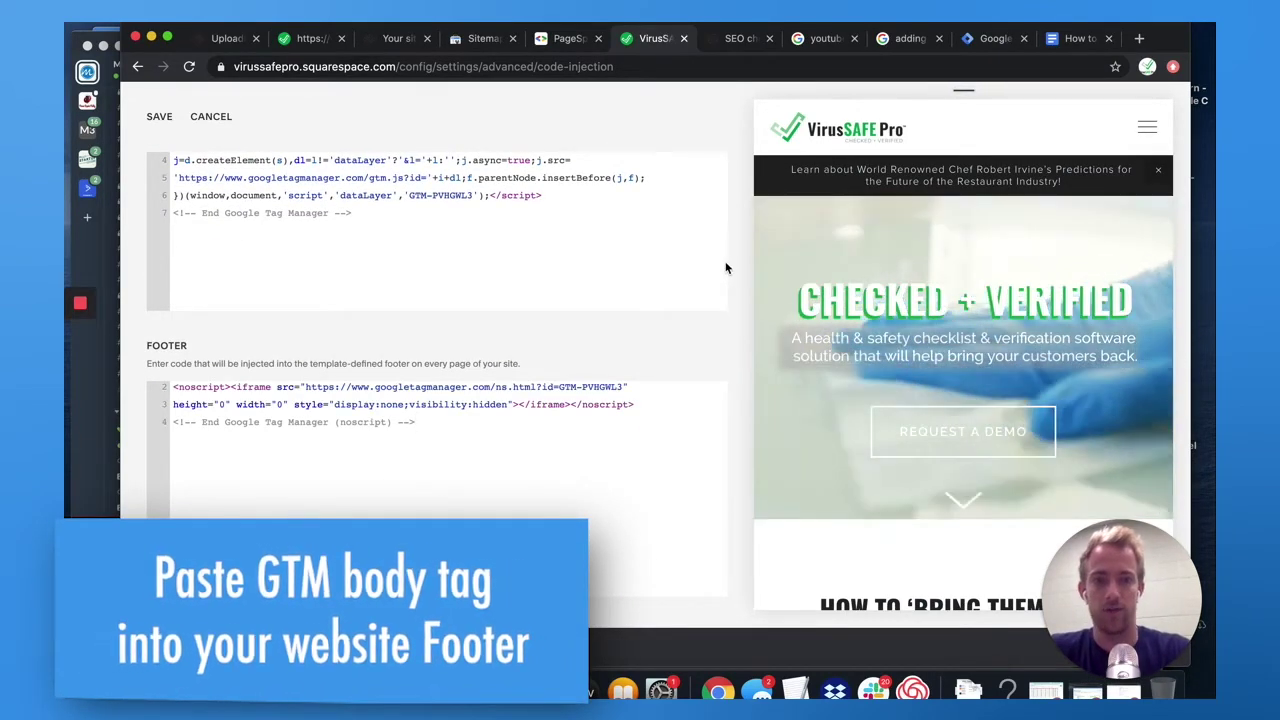
scroll(726, 267, down, 1)
scroll(421, 336, down, 5)
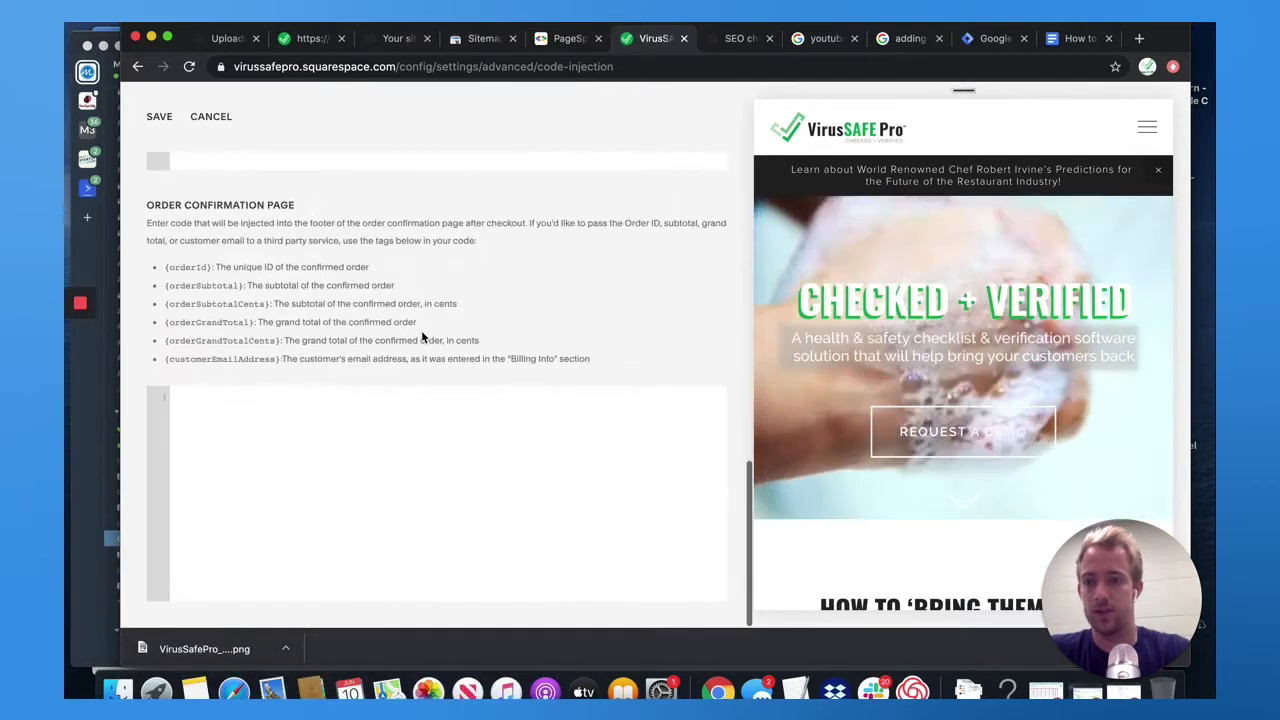
scroll(421, 333, up, 3)
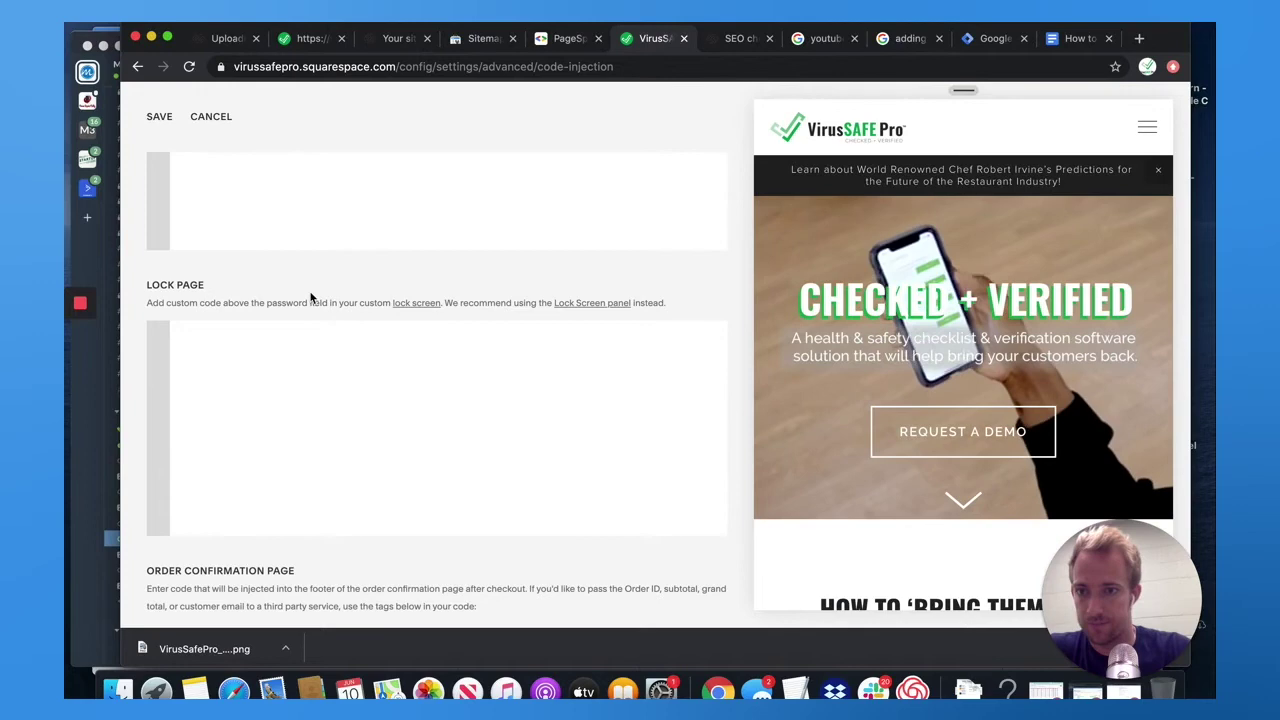
scroll(310, 297, down, 3)
scroll(311, 289, up, 1)
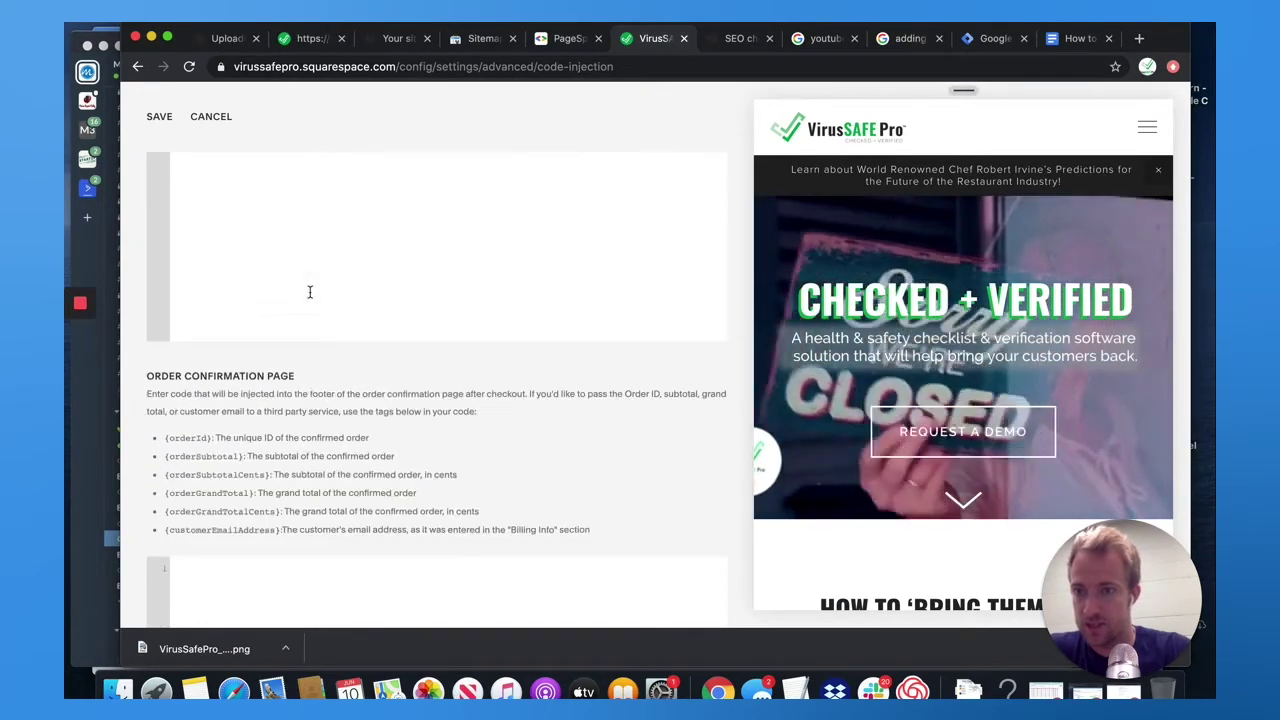
scroll(310, 291, up, 10)
click(159, 117)
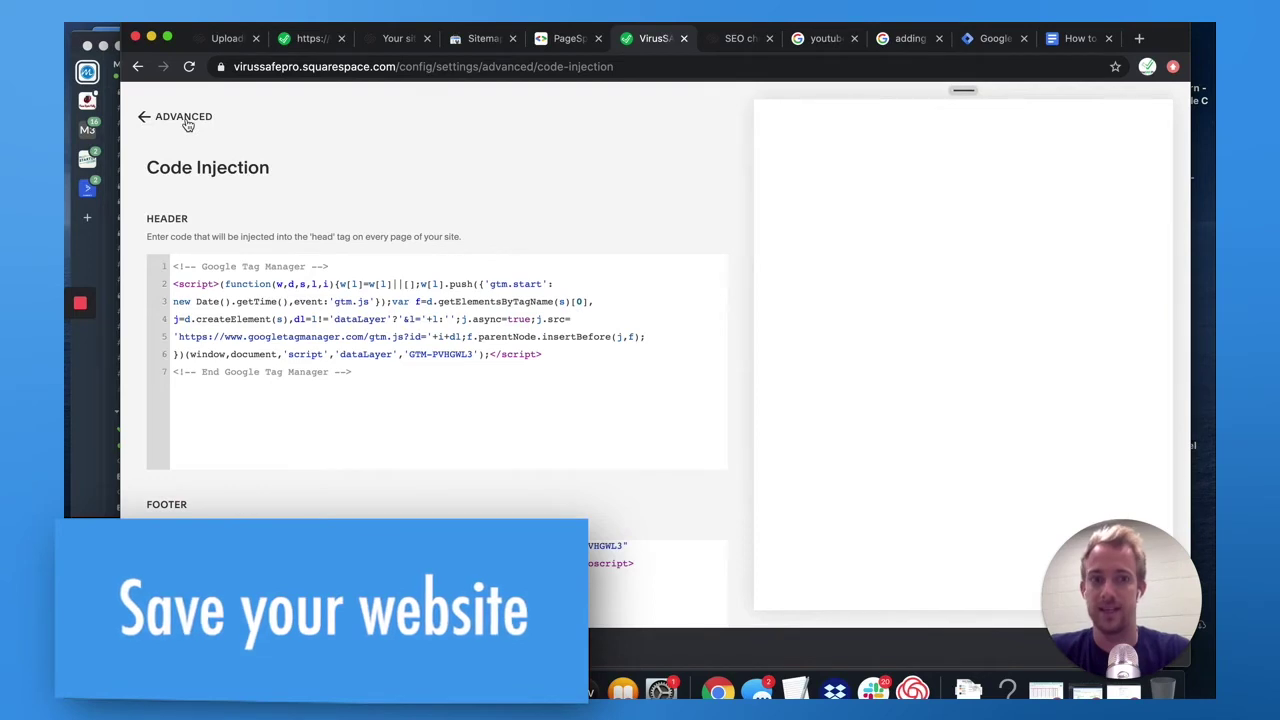
click(184, 118)
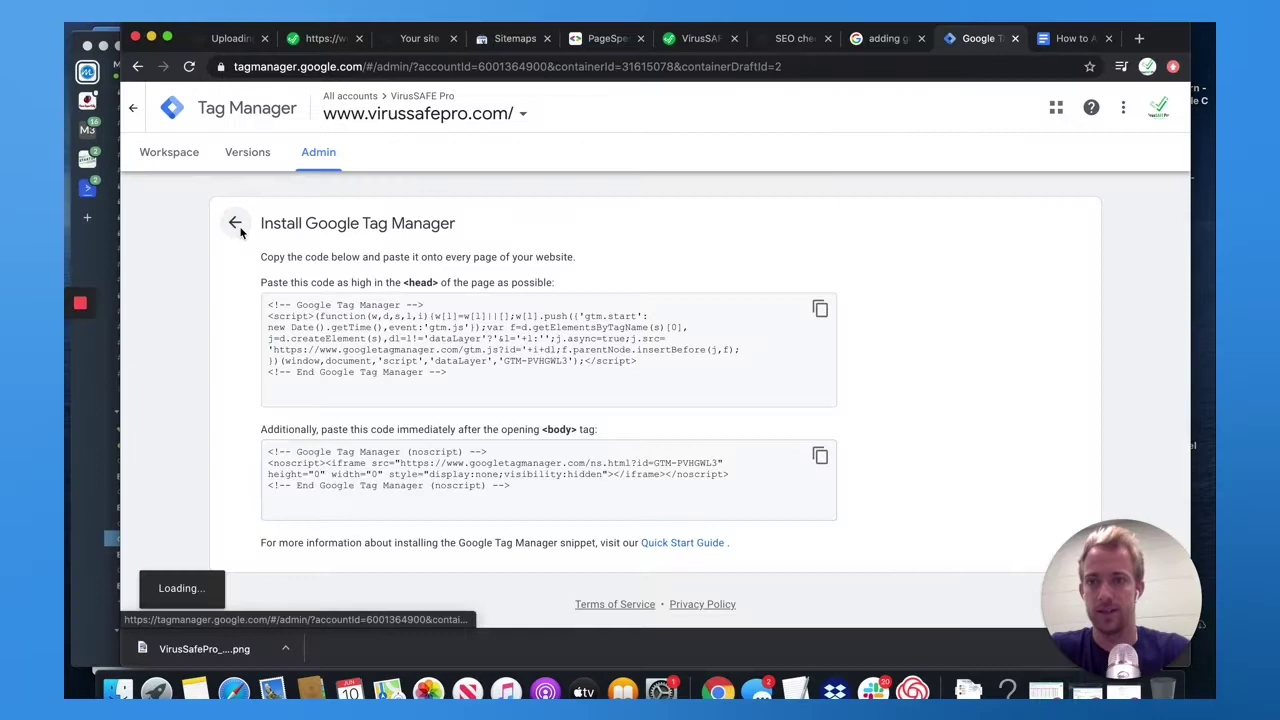
click(236, 226)
click(167, 155)
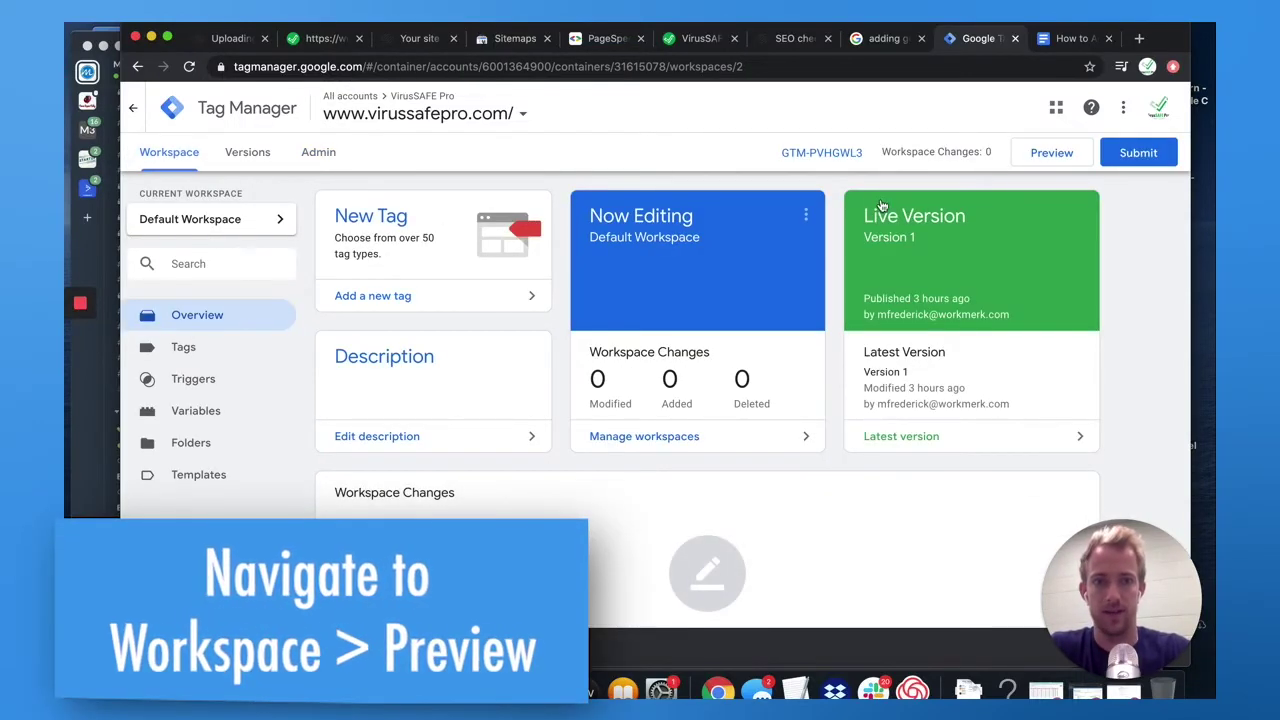
click(1046, 153)
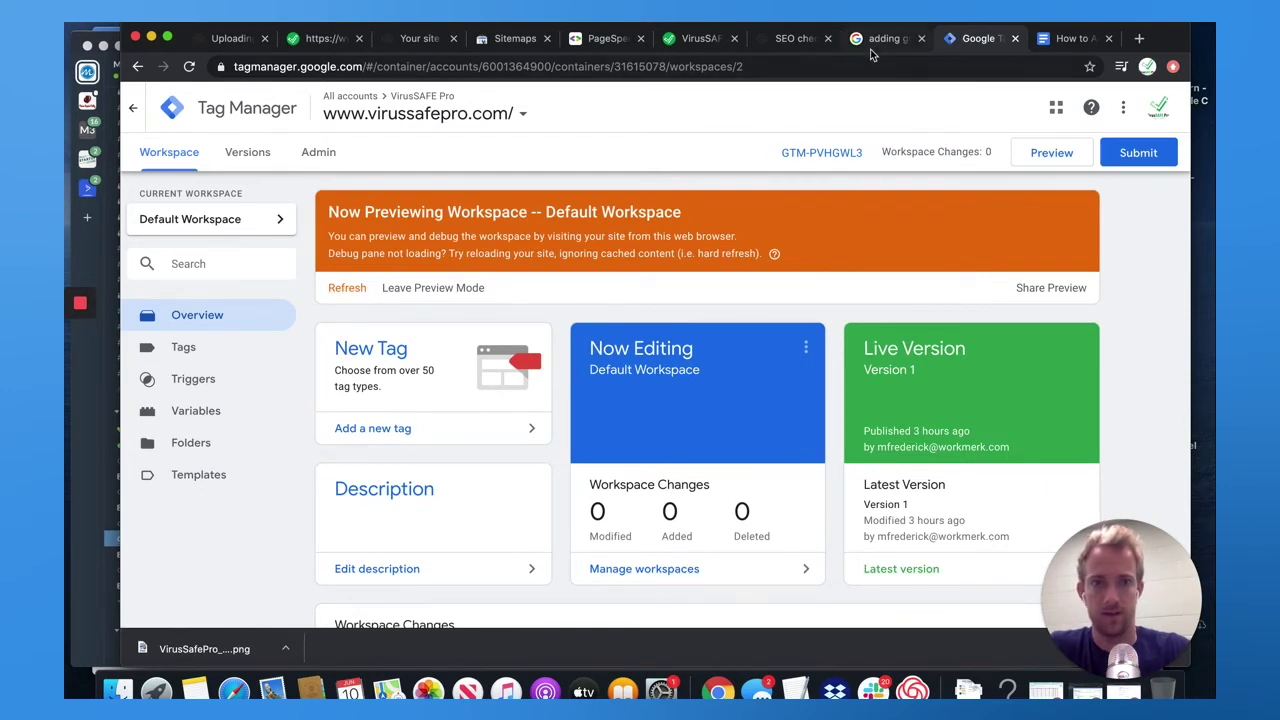
- Open virussafepro.com in a new browser tab to load the site with the Tag Manager preview
click(1138, 38)
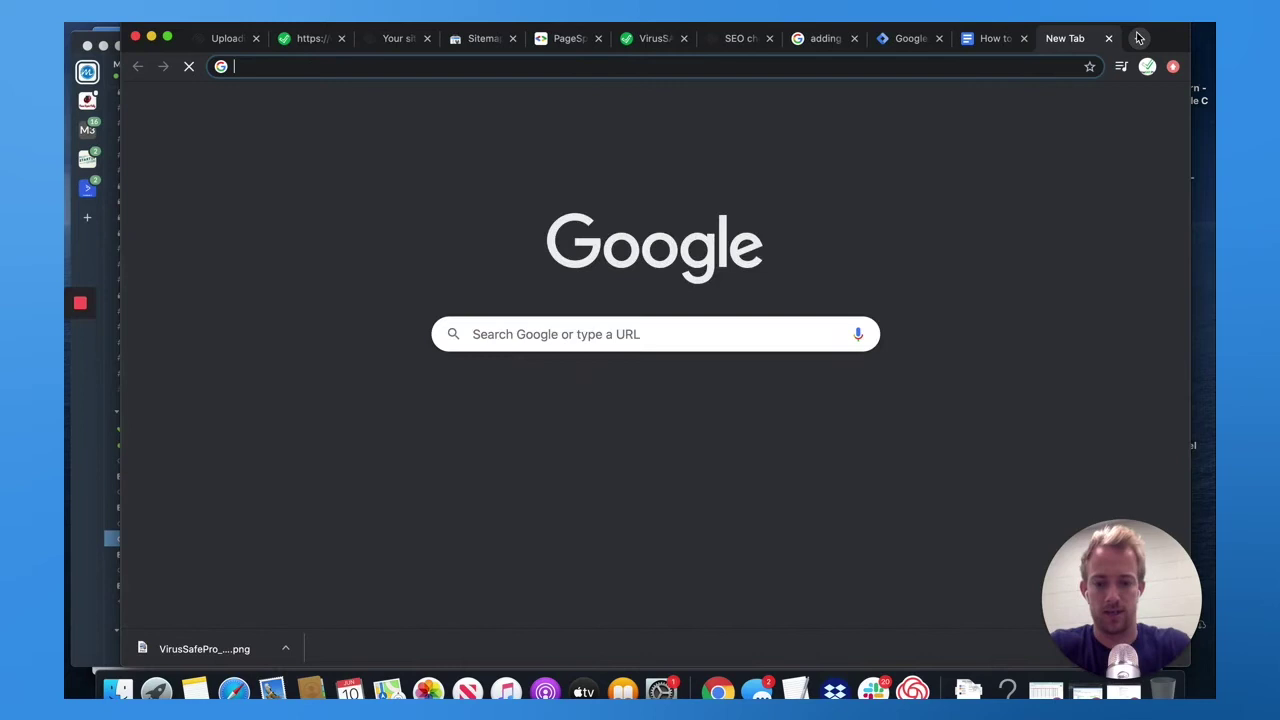
text(virussafepro.com)
key(Return)
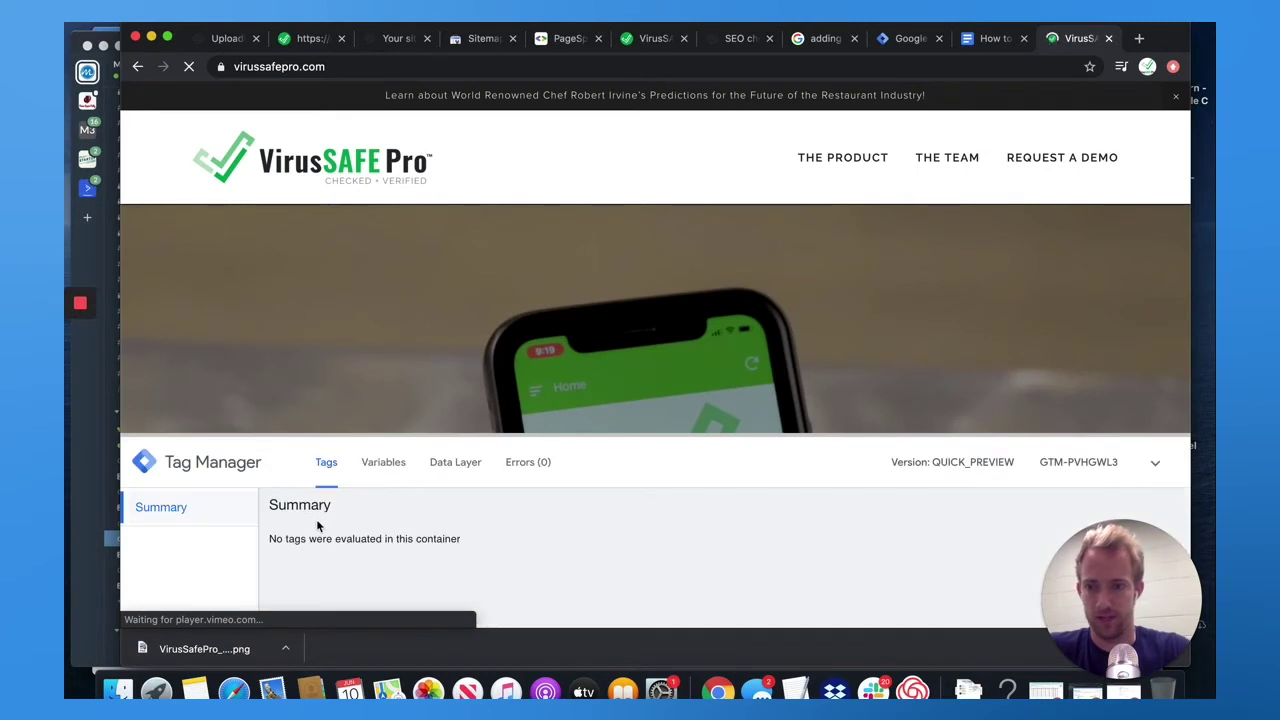
- Examine the preview pane's summary of fired and unfired tags, its variables, and the DOM Ready event
scroll(276, 517, down, 1)
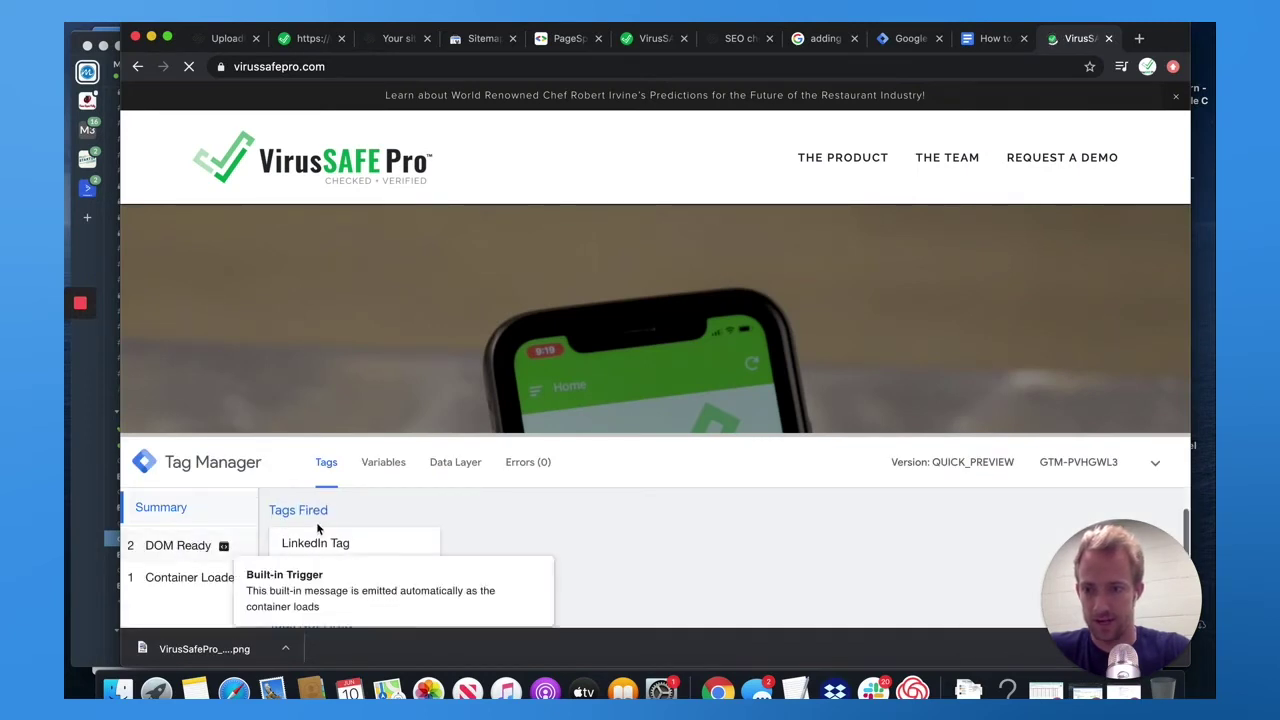
scroll(335, 547, down, 1)
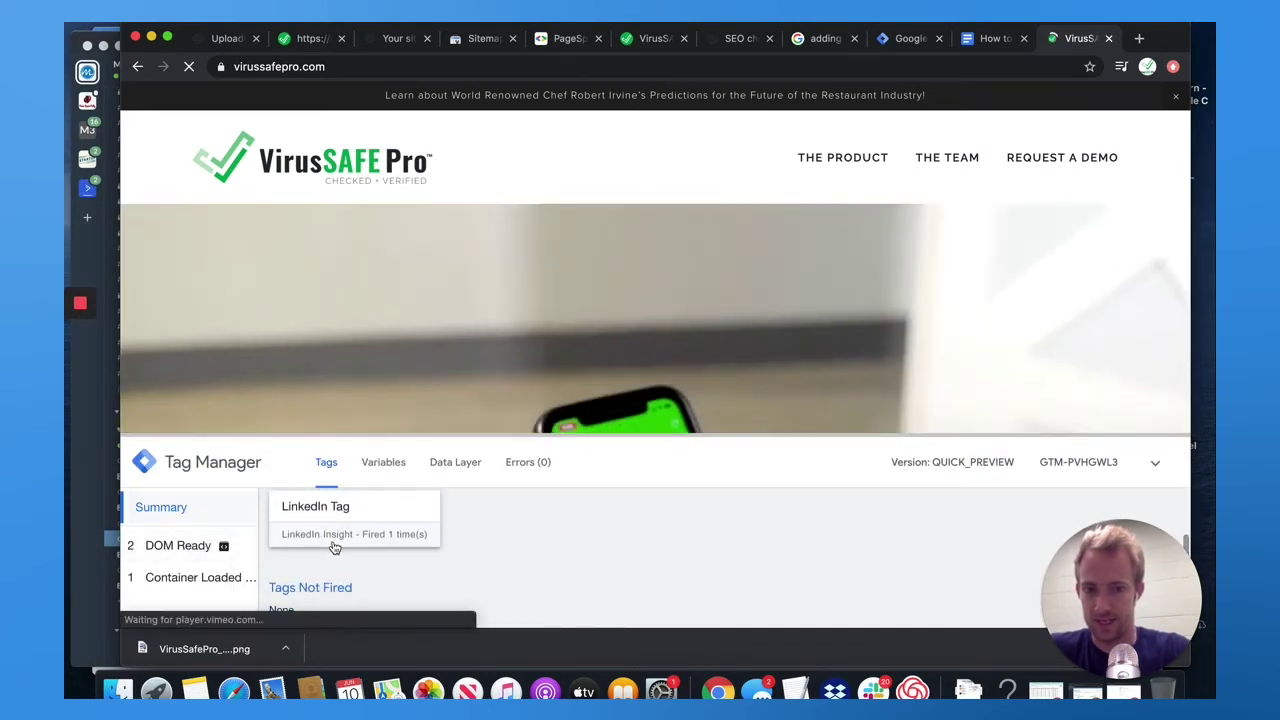
scroll(335, 547, up, 3)
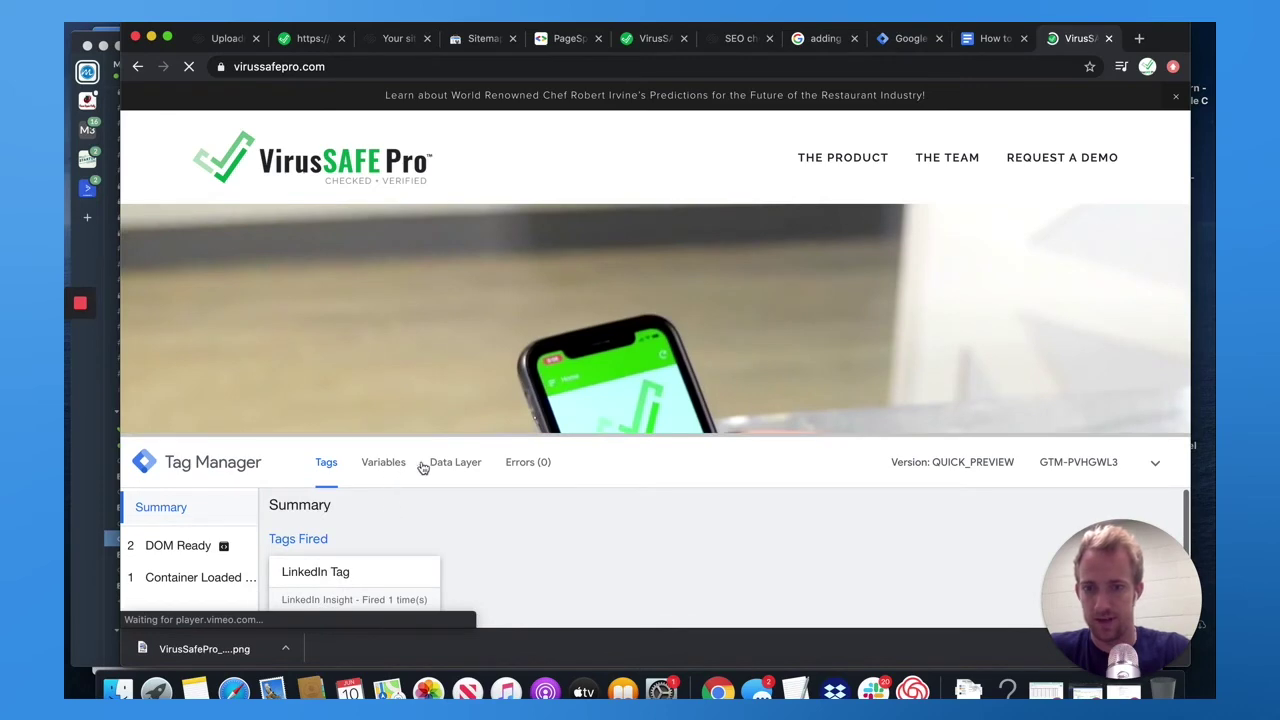
click(383, 462)
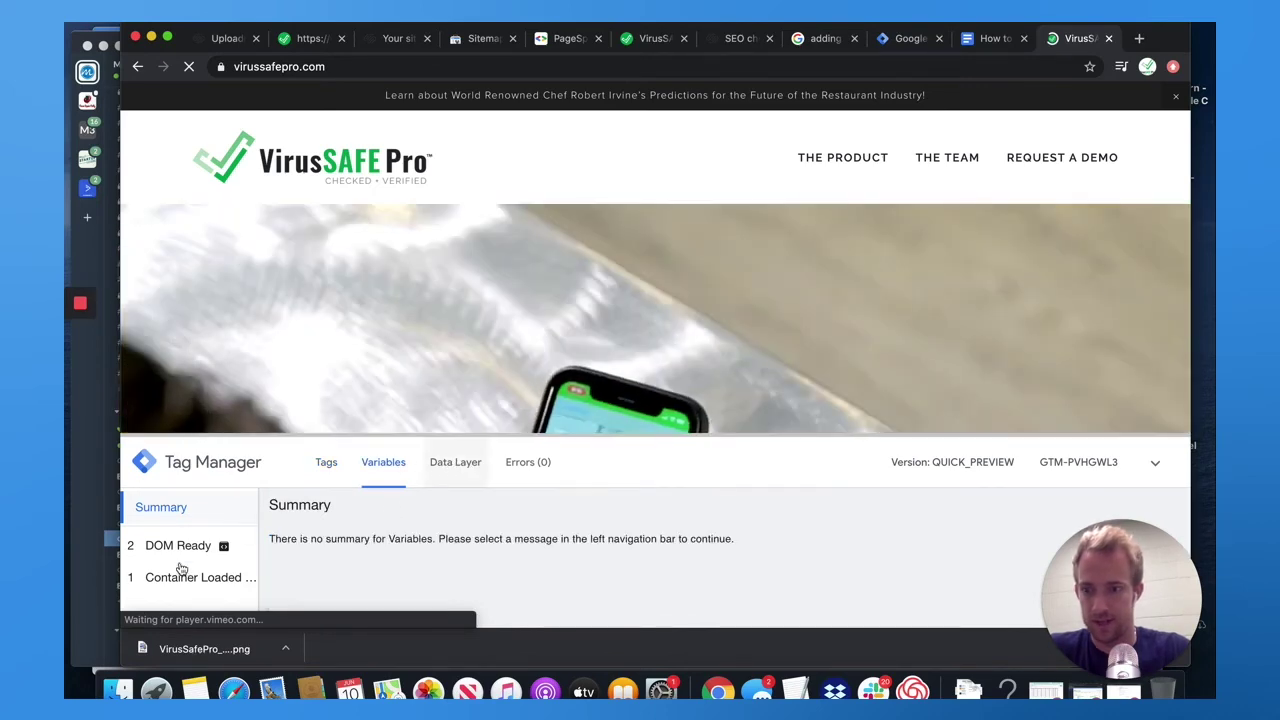
click(180, 546)
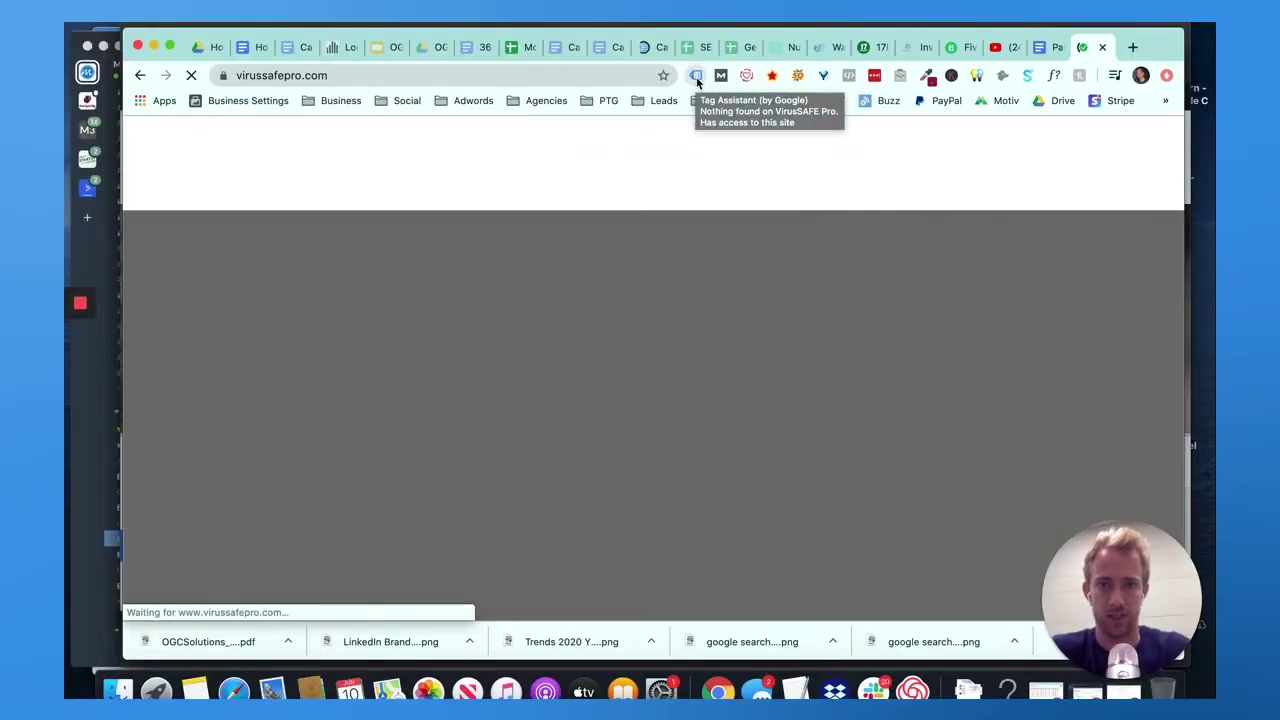
- Enable Google Tag Assistant on the virussafepro.com page to analyze its installed tags
click(696, 77)
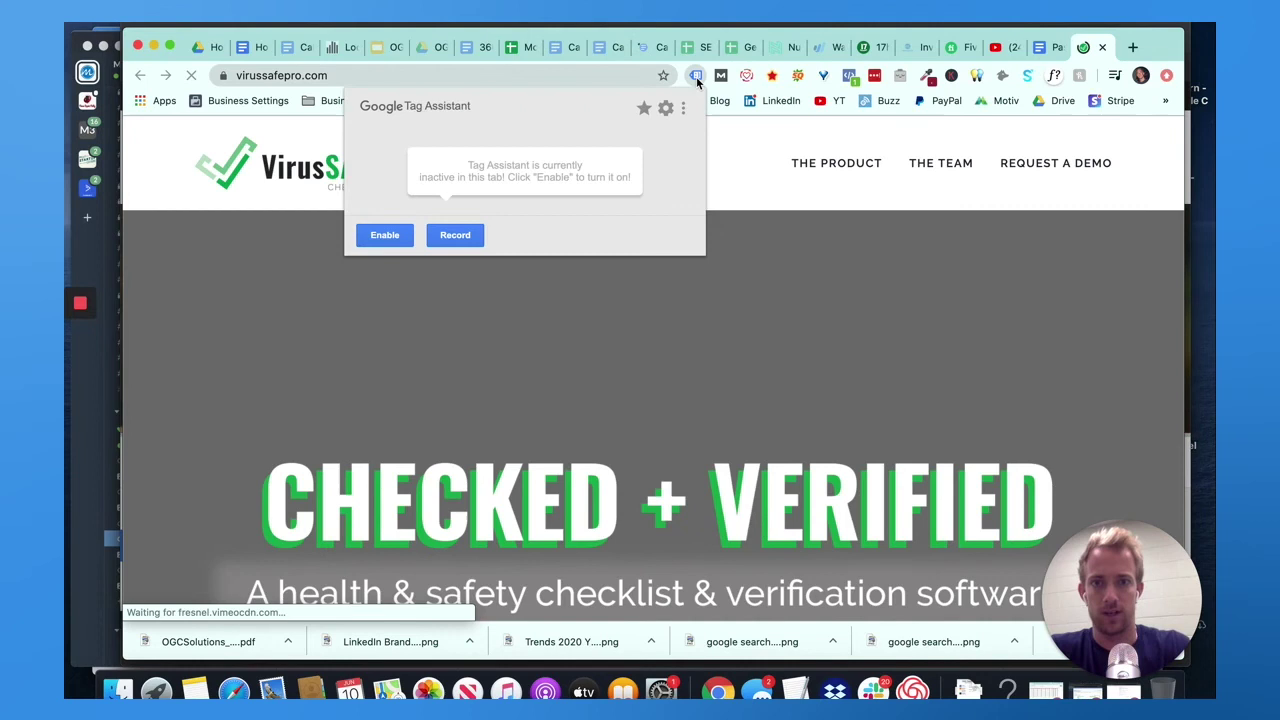
click(405, 237)
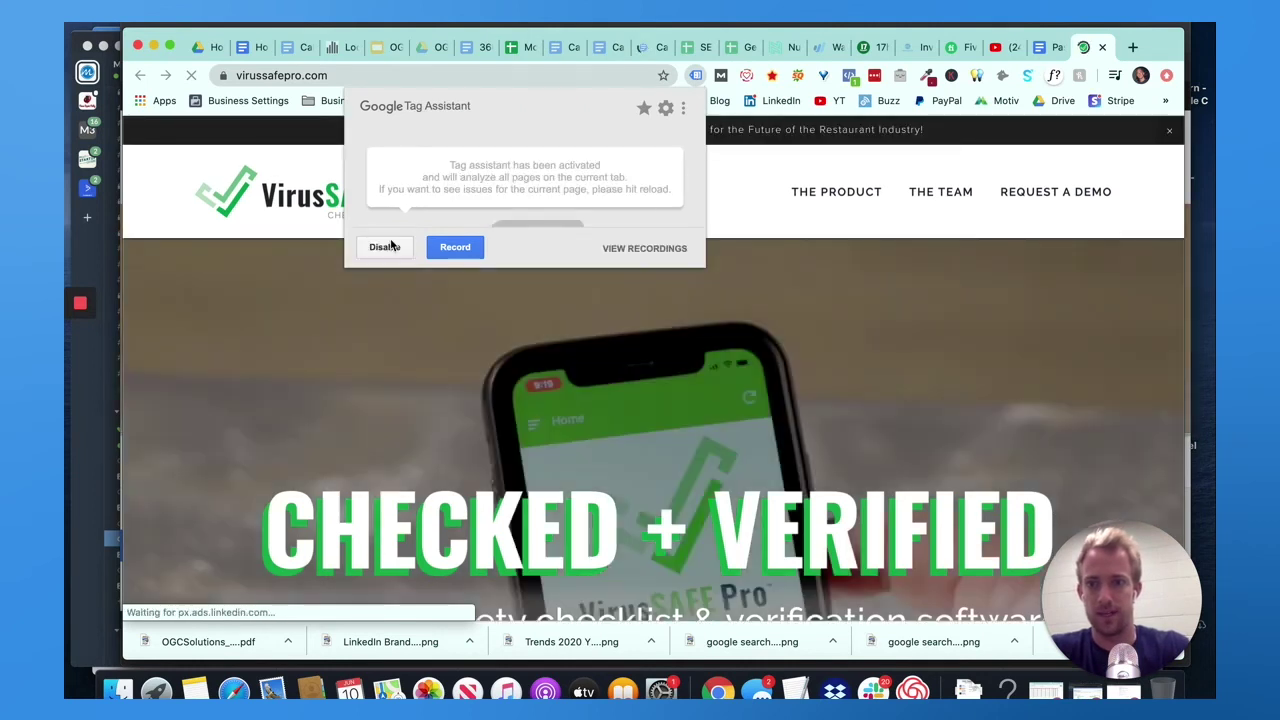
click(390, 238)
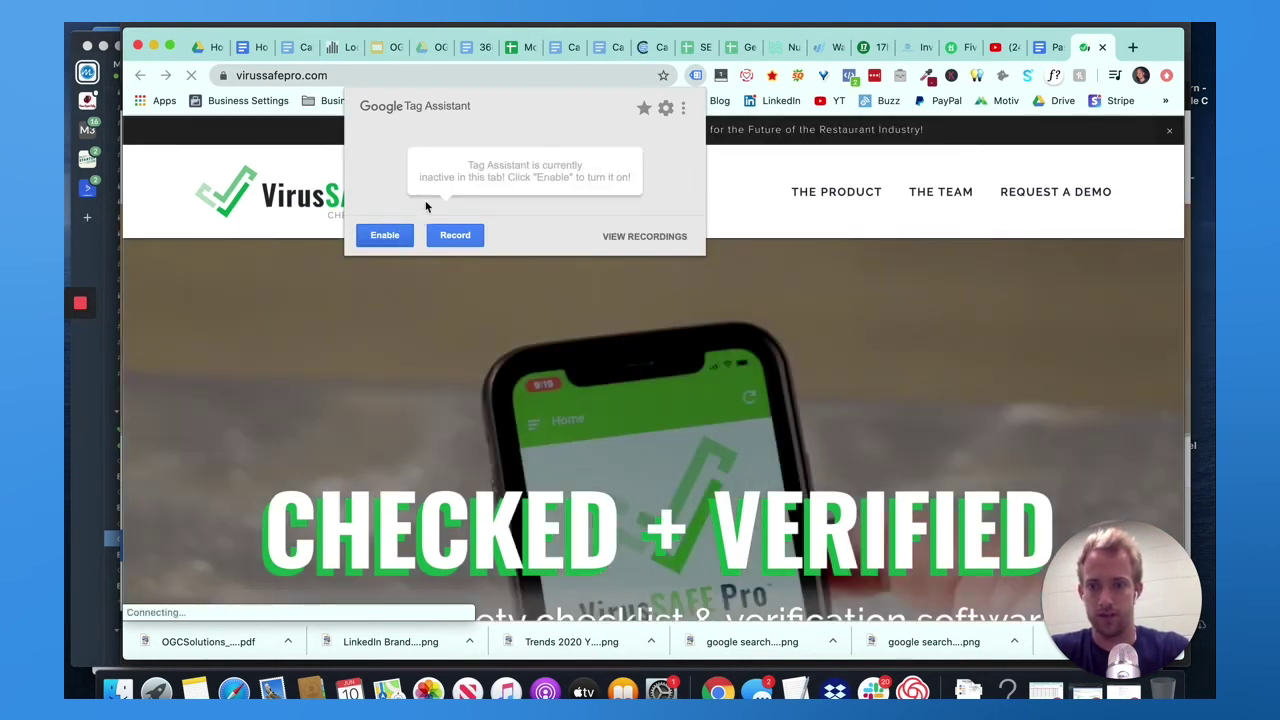
click(390, 237)
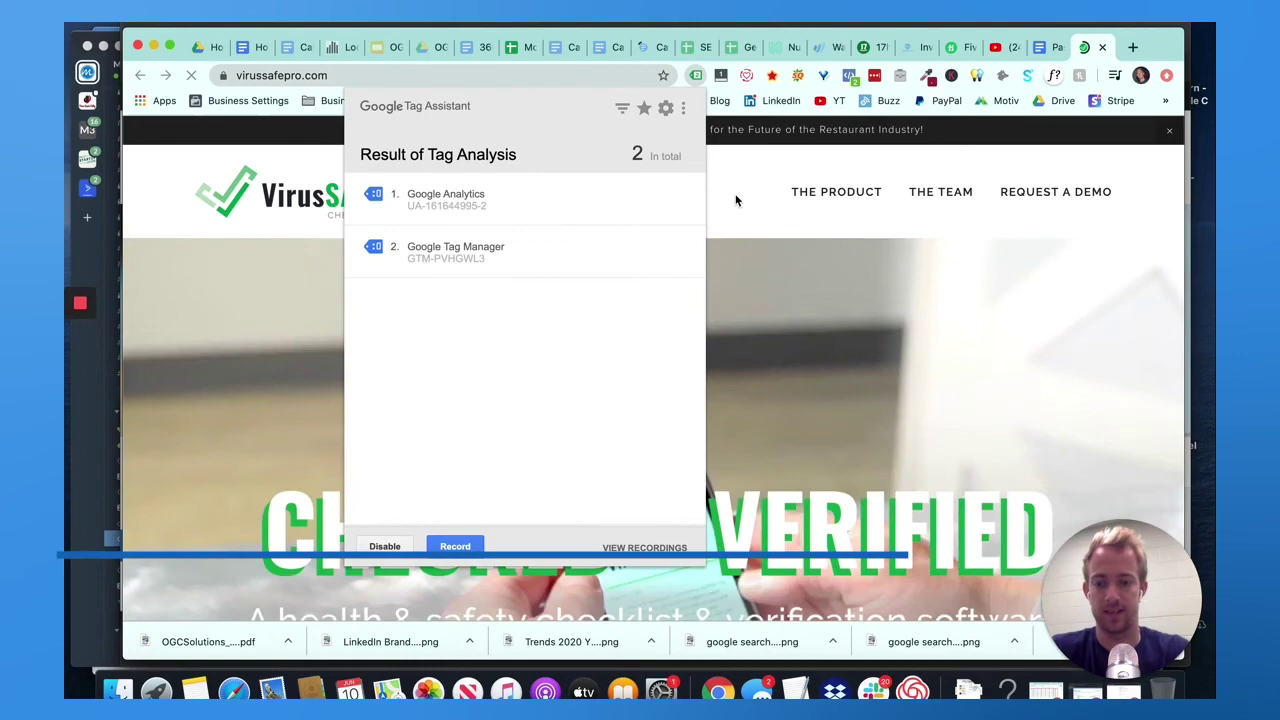
- Switch back to the Google Docs outline "How to Add Google Tag Manager to Squarespace Website" and review its steps
key(ctrl+Up)
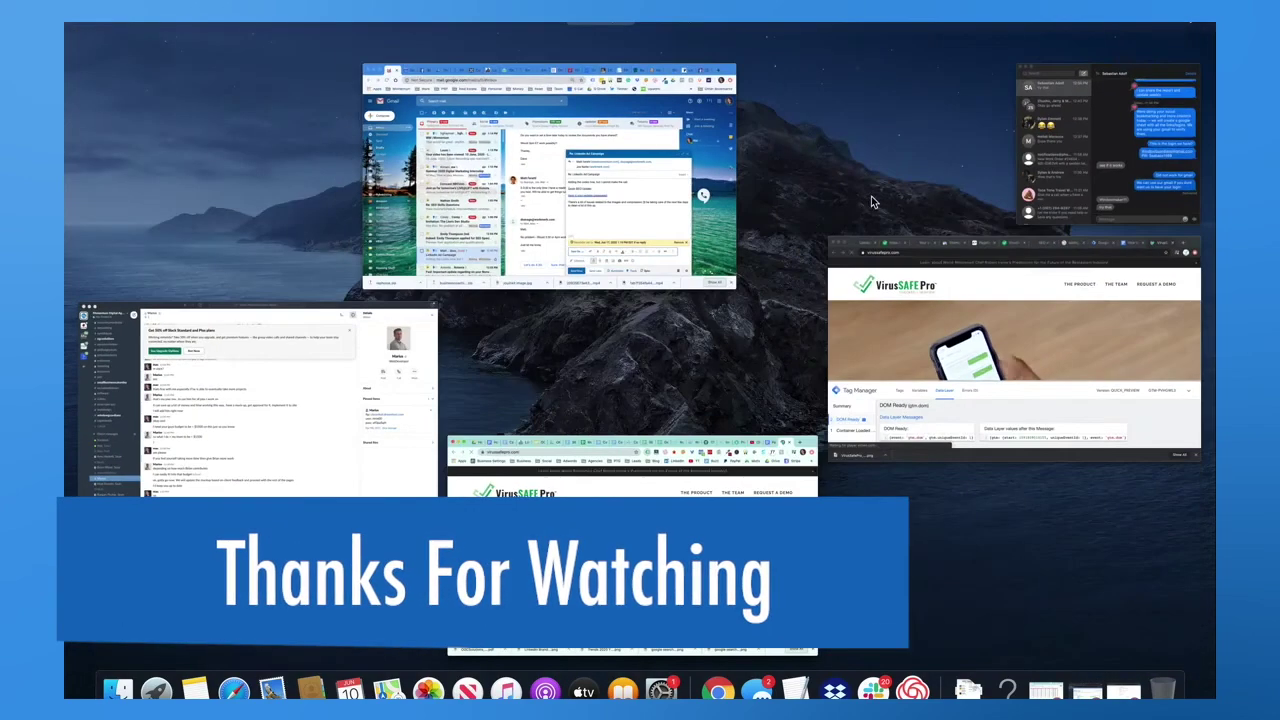
click(921, 311)
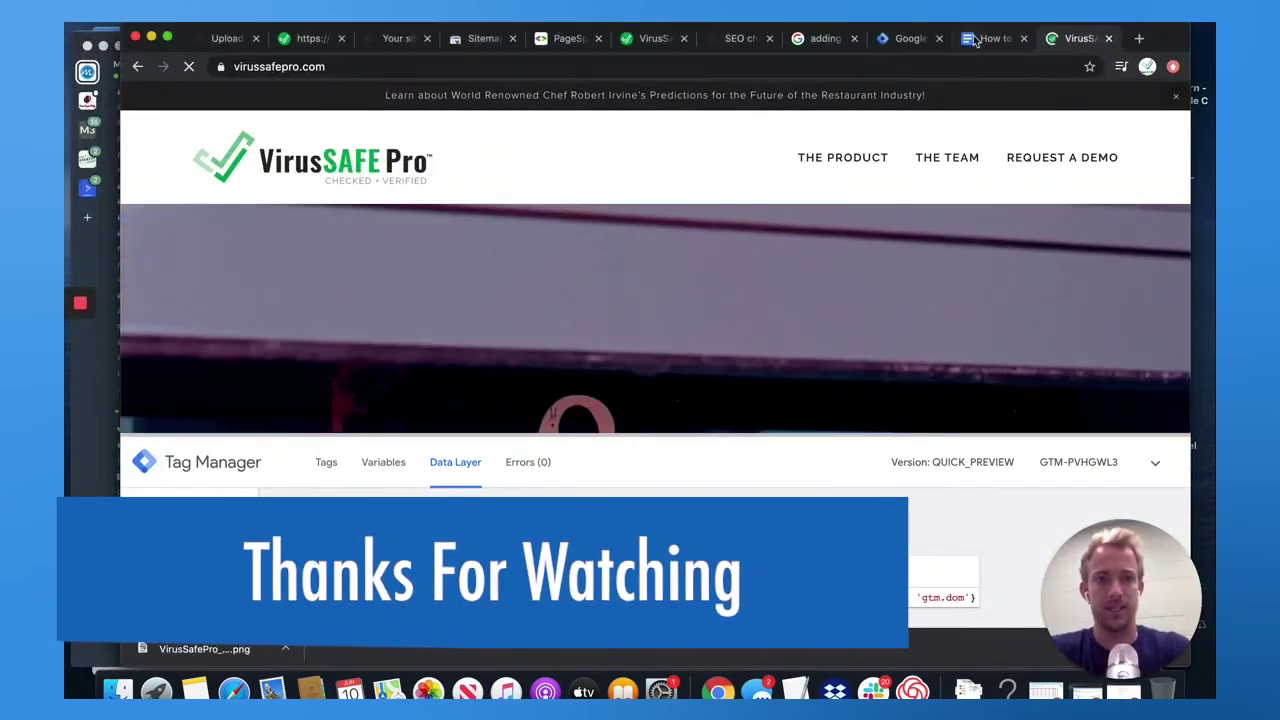
key(ctrl+shift+Tab)
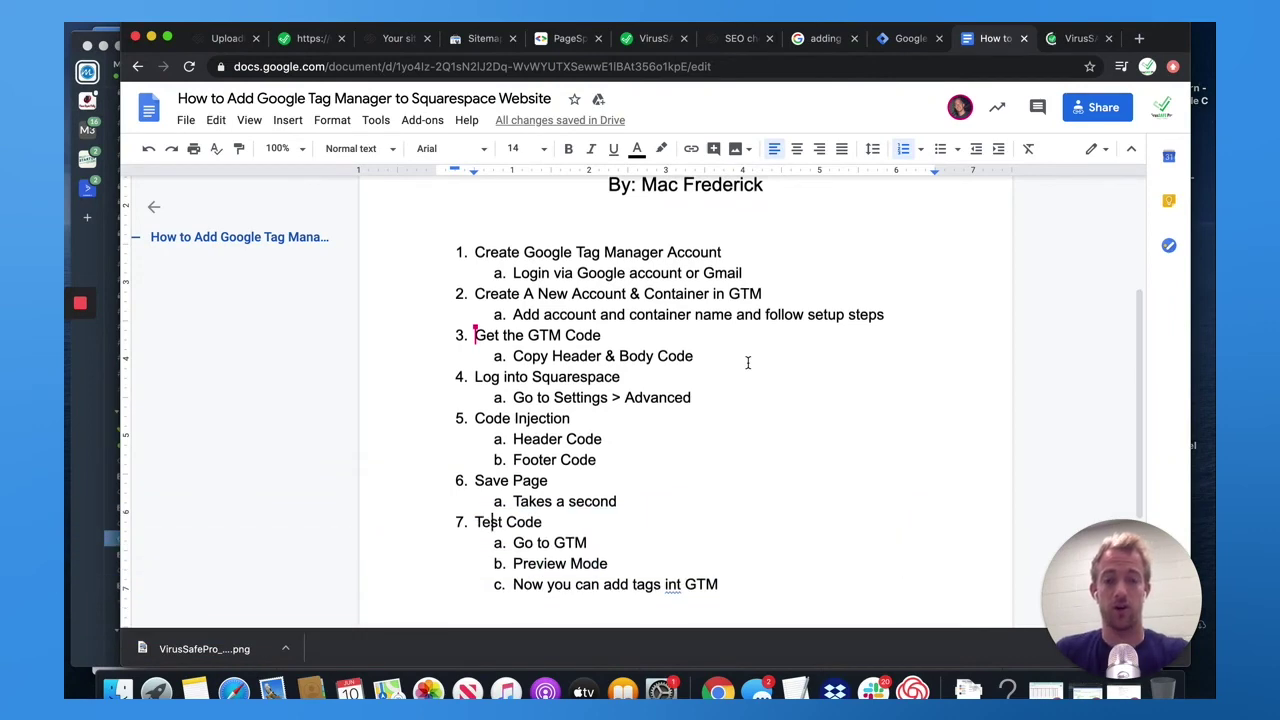
scroll(747, 362, up, 2)
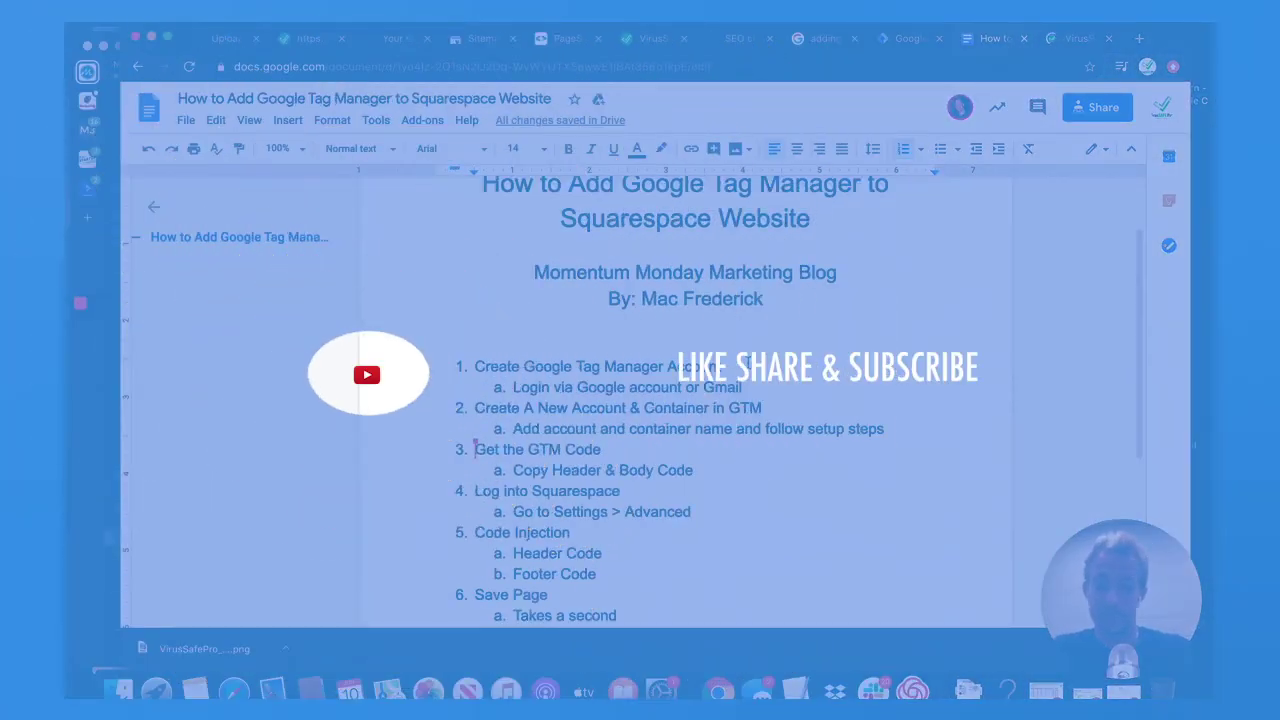
scroll(685, 400, up, 1)
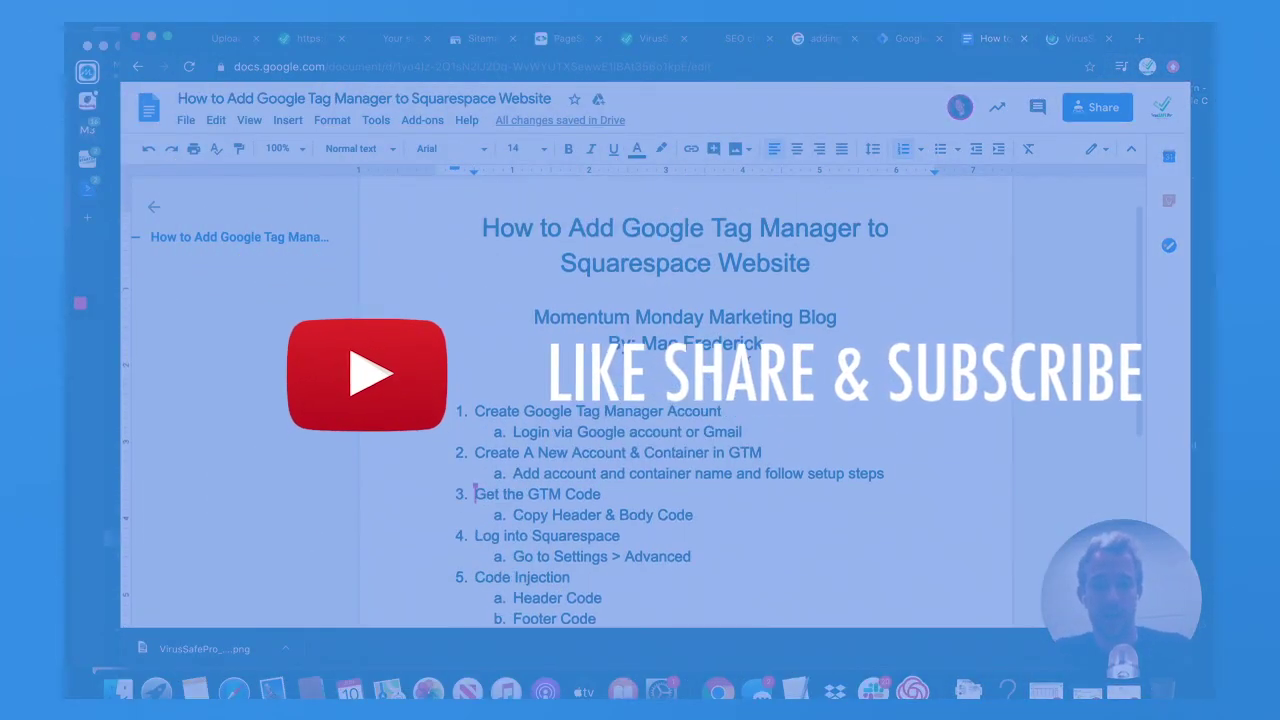